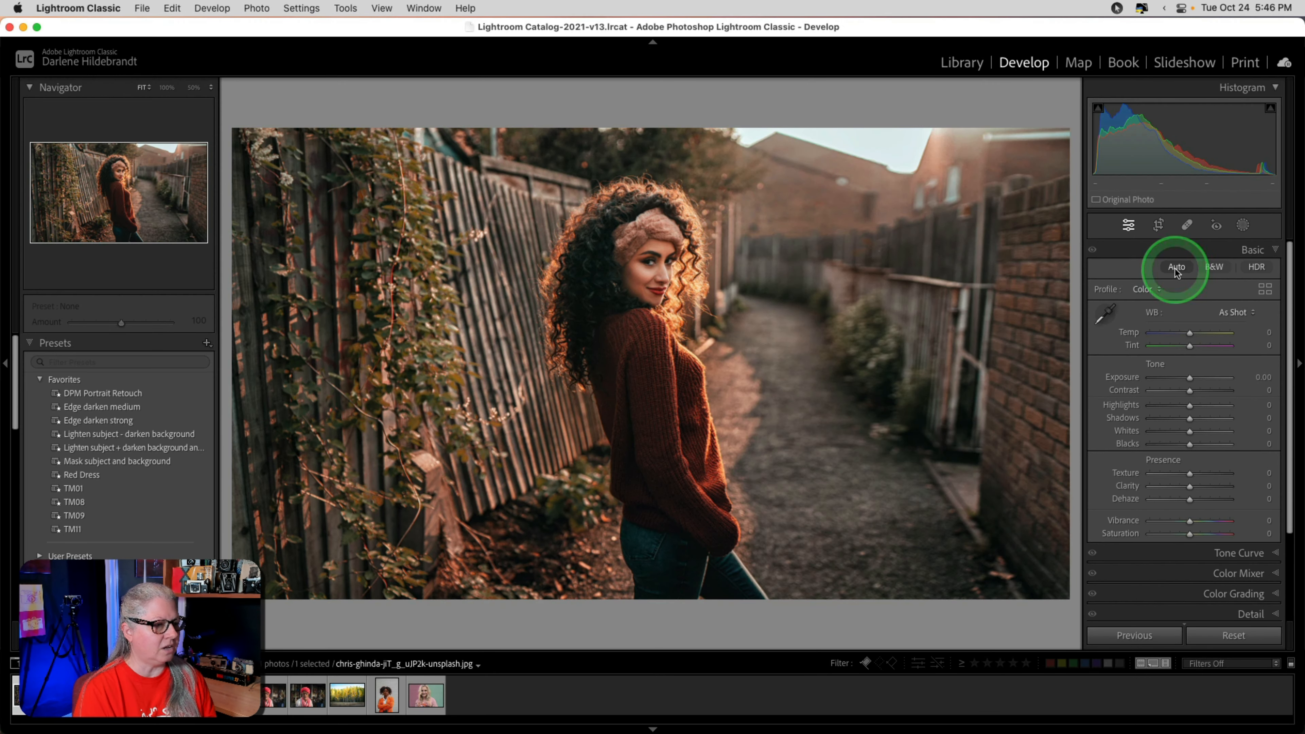
# Step: Try the Auto tone adjustment on the alley portrait and undo it
pyautogui.click(1164, 270)
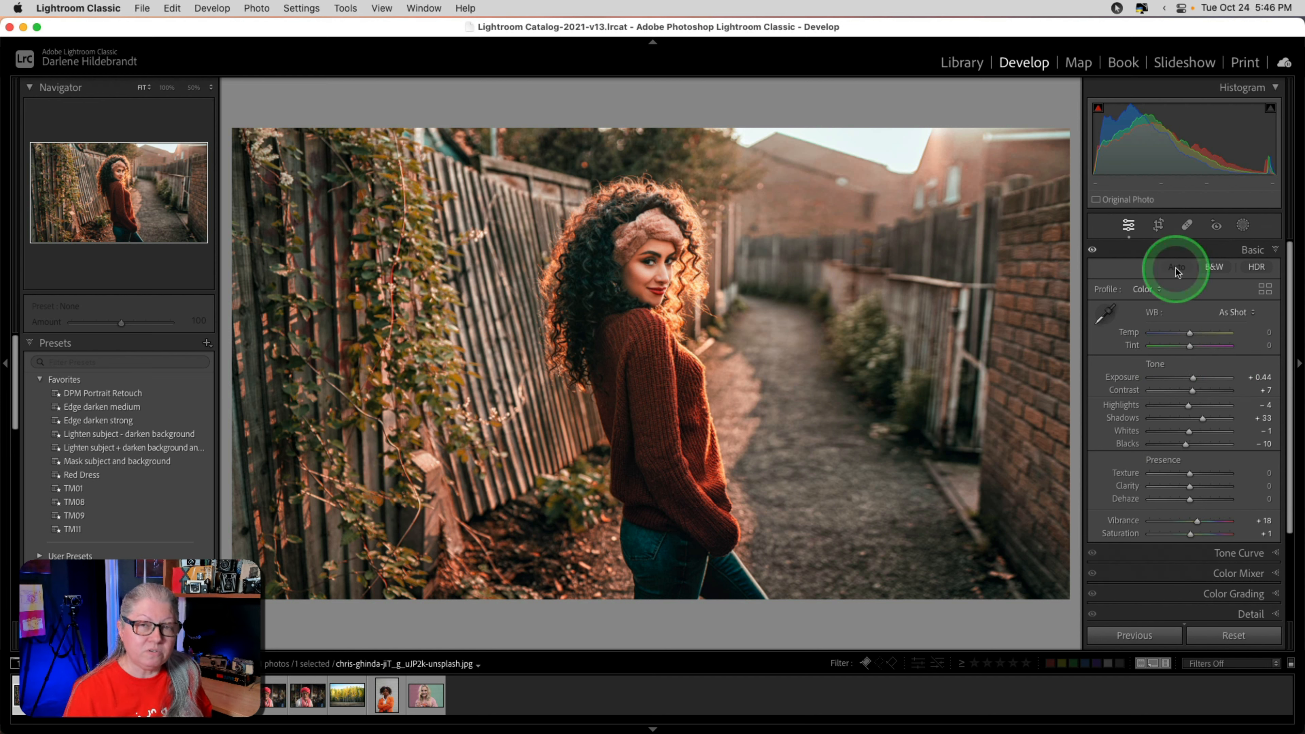
pyautogui.press('super')
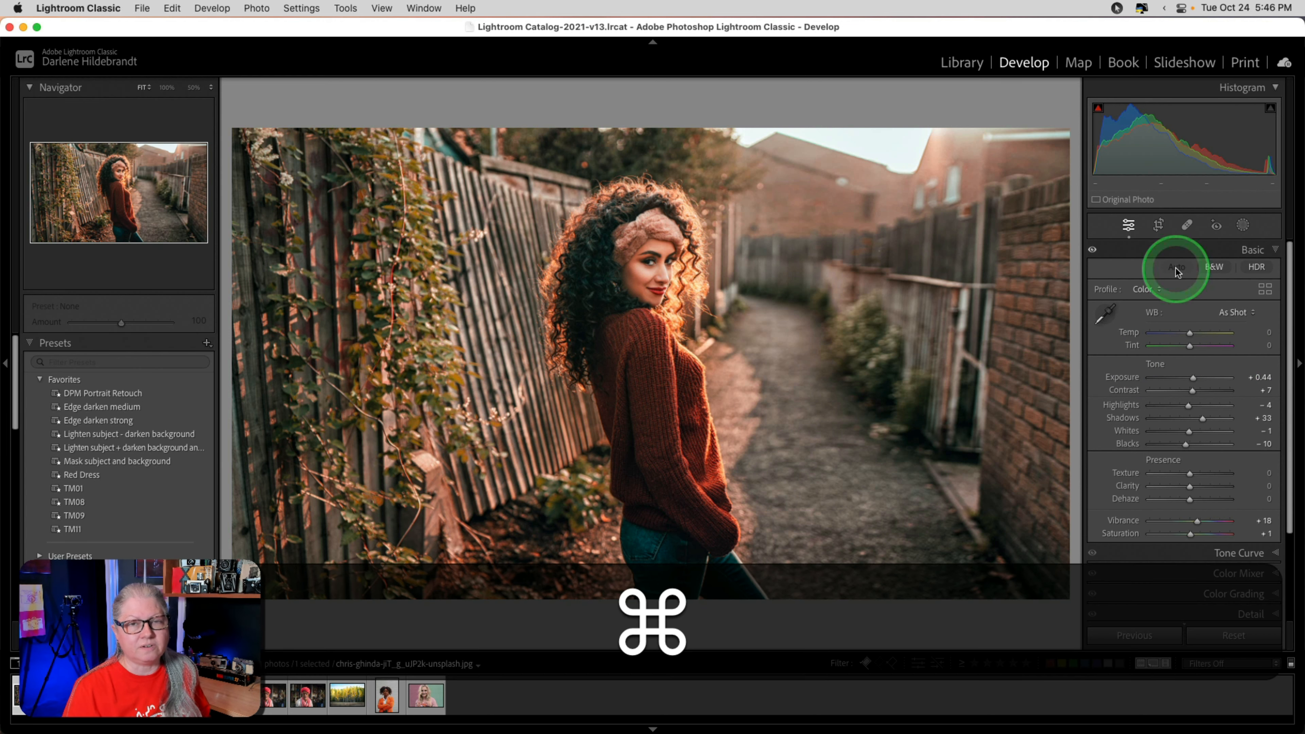
pyautogui.press('super+z')
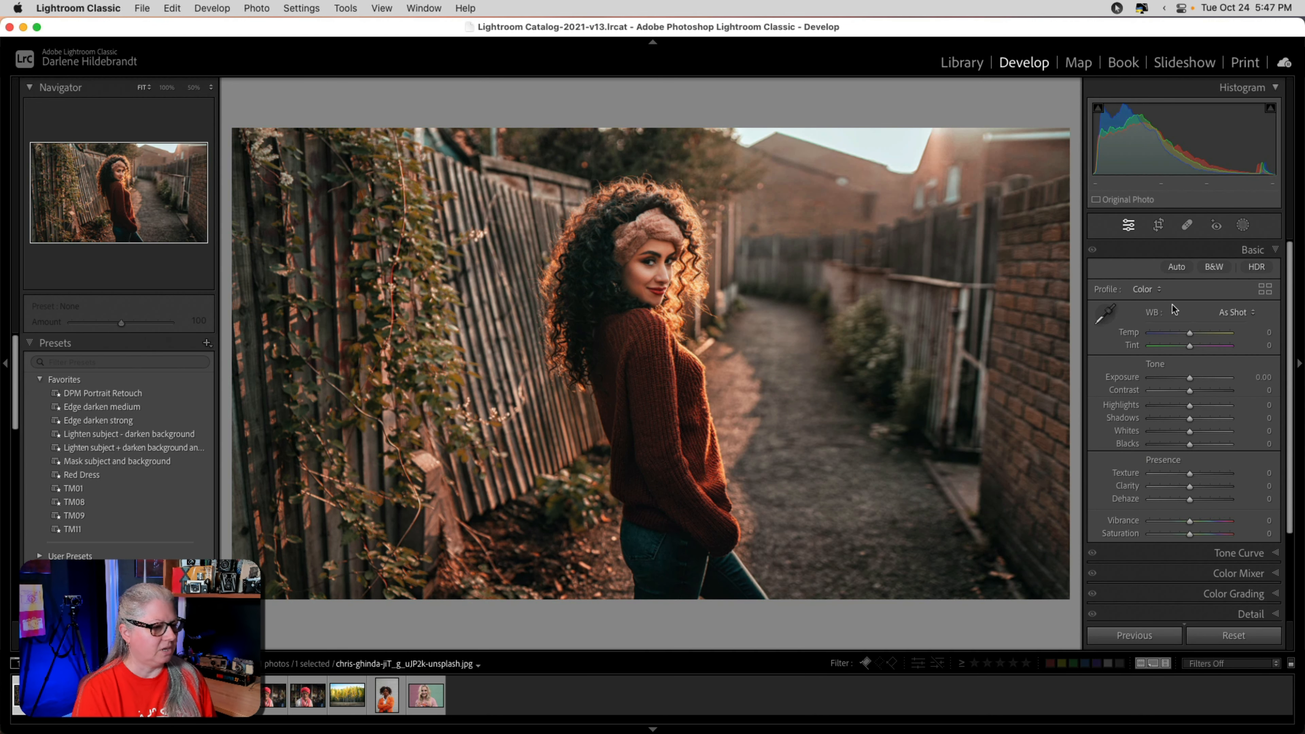
# Step: Toggle the black-and-white treatment and HDR editing on and off for the alley portrait
pyautogui.click(1210, 267)
pyautogui.click(1210, 268)
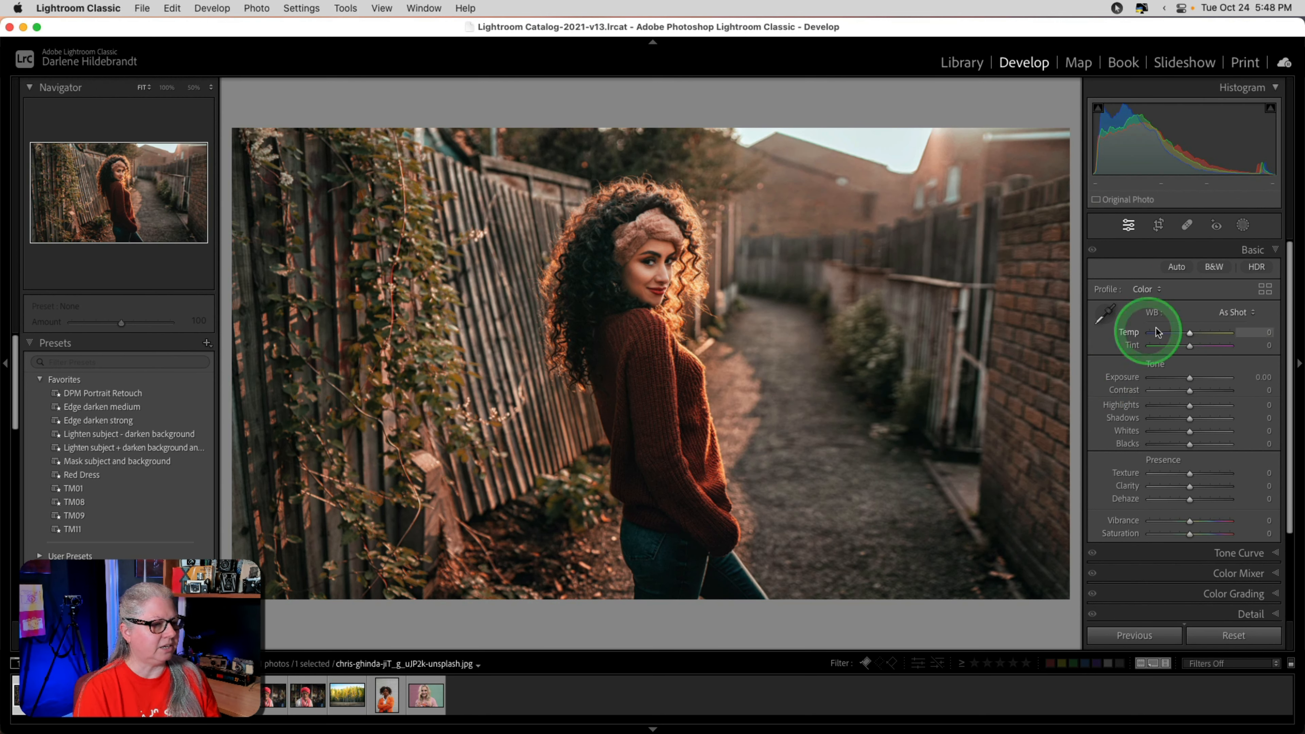
pyautogui.click(1257, 268)
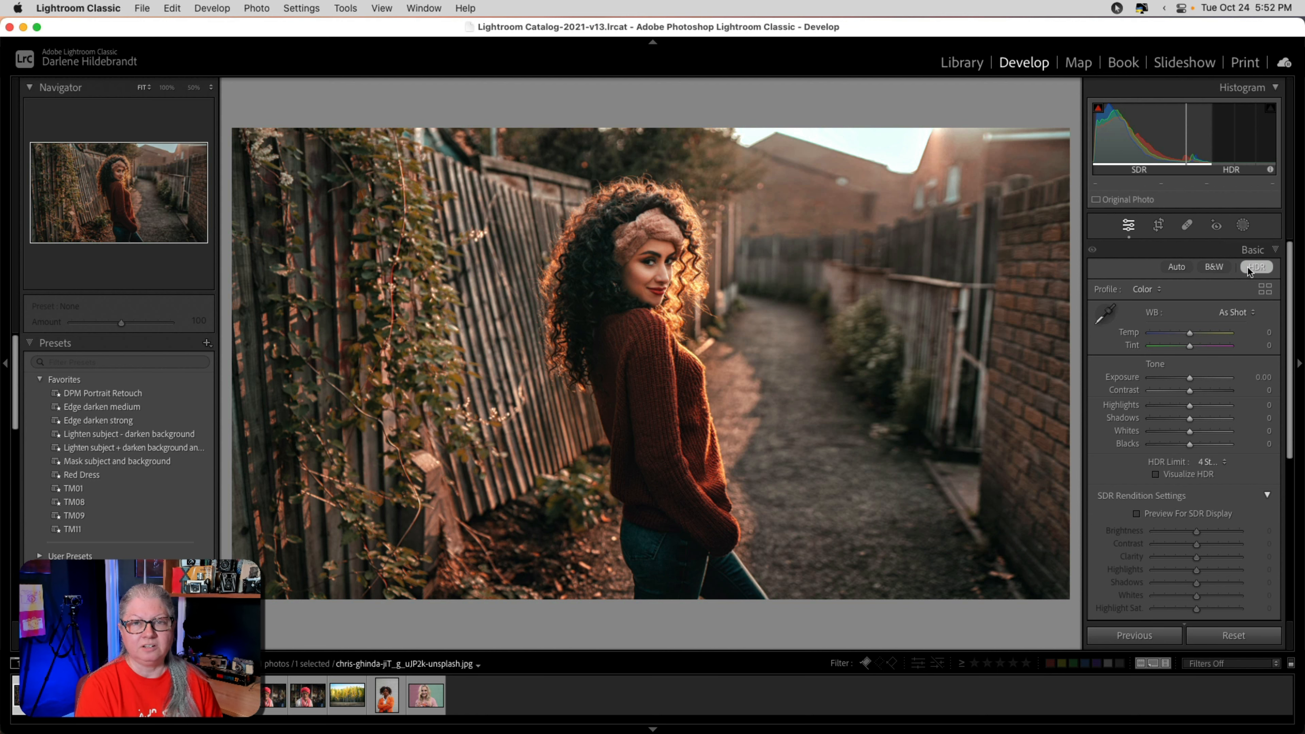
pyautogui.click(1247, 267)
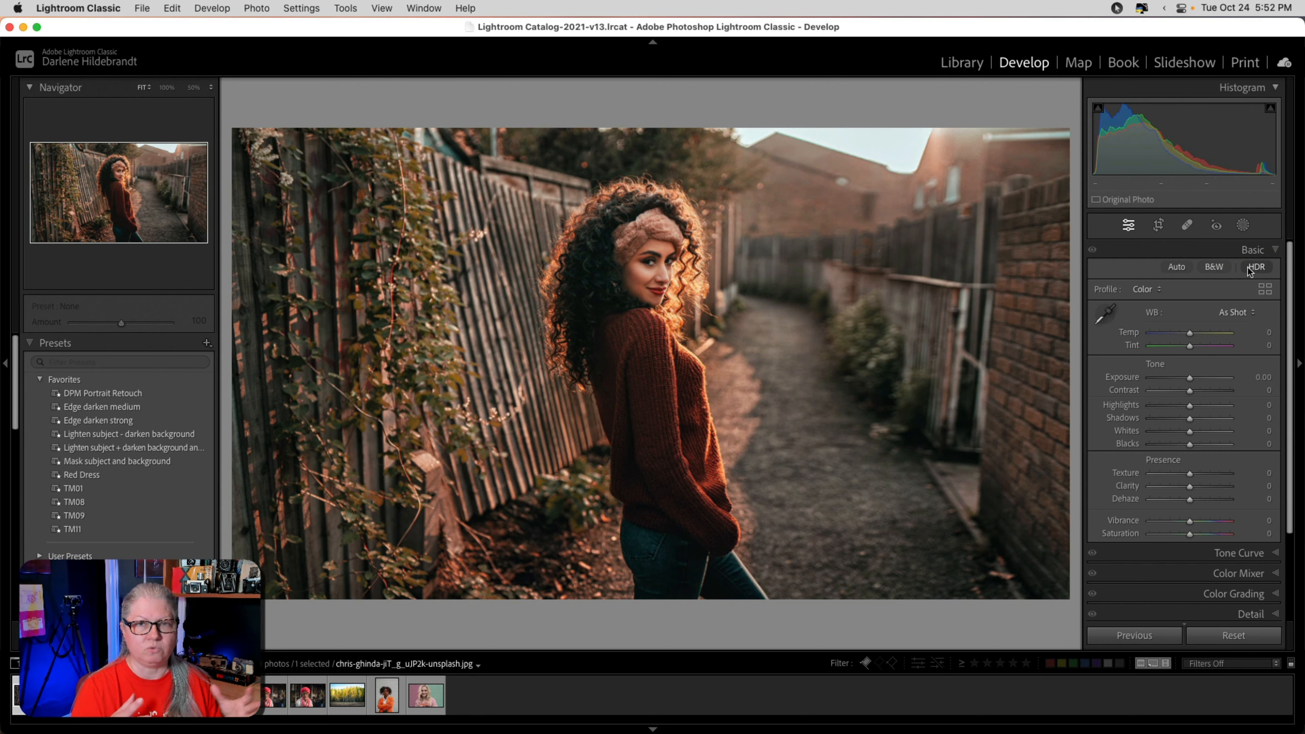
# Step: Open the Color Mixer on the autumn forest photo and switch its adjustment mode to Color and back to HSL
pyautogui.press('Left')
pyautogui.click(1203, 572)
pyautogui.click(1157, 331)
pyautogui.click(1164, 347)
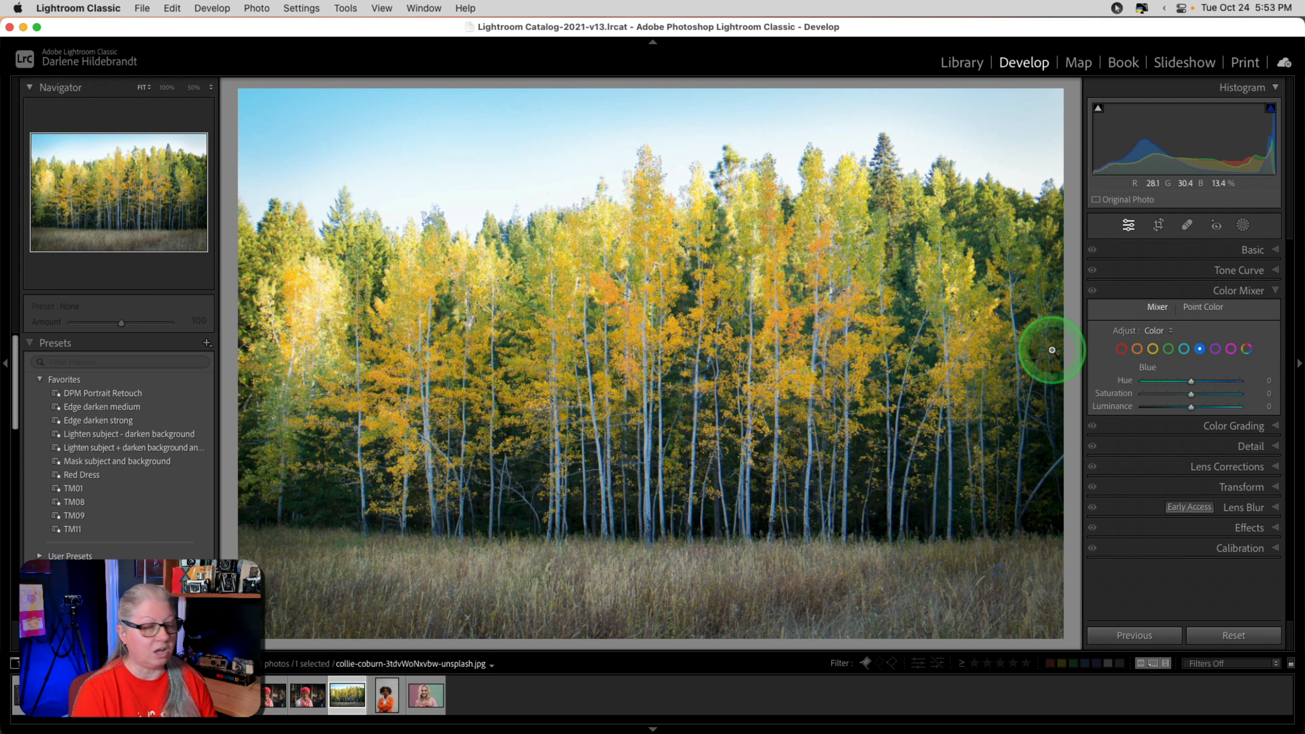
pyautogui.click(1158, 331)
pyautogui.click(1200, 318)
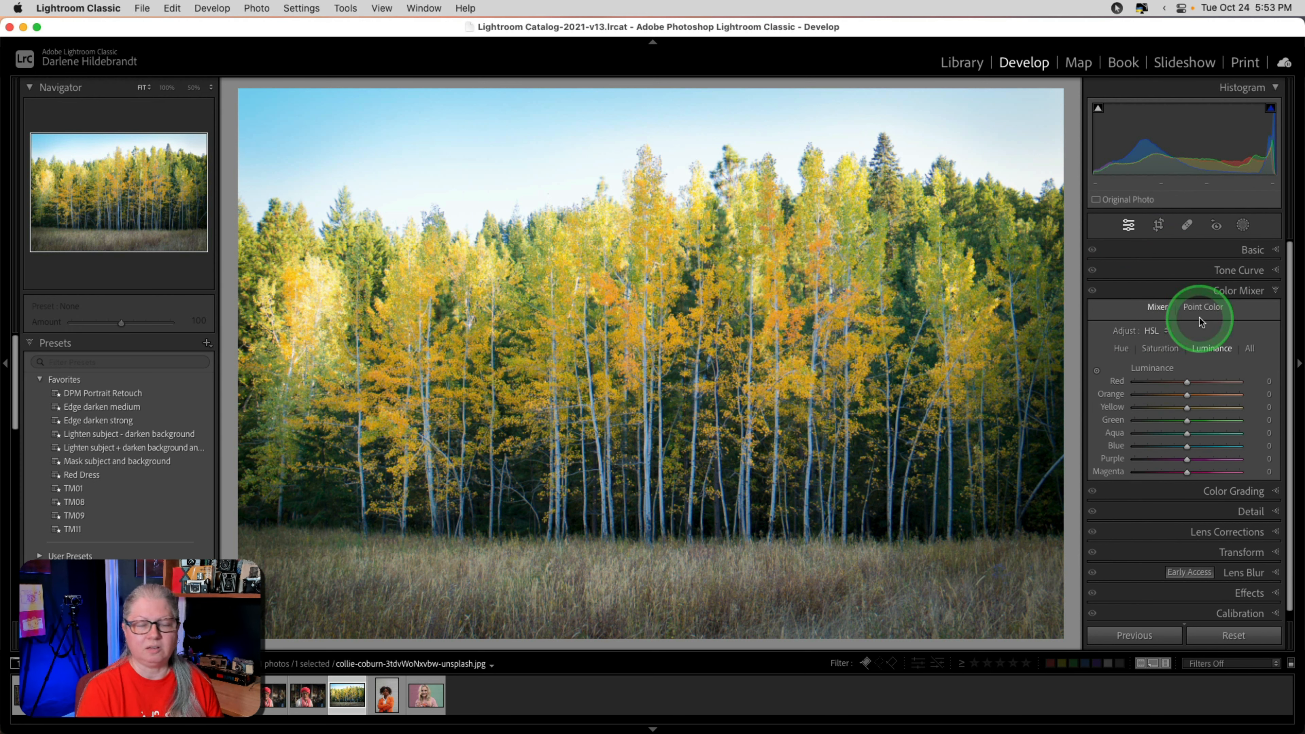
# Step: Sample the dark green of the evergreen trees with Point Color and visualize the selected range
pyautogui.click(1203, 307)
pyautogui.click(1104, 334)
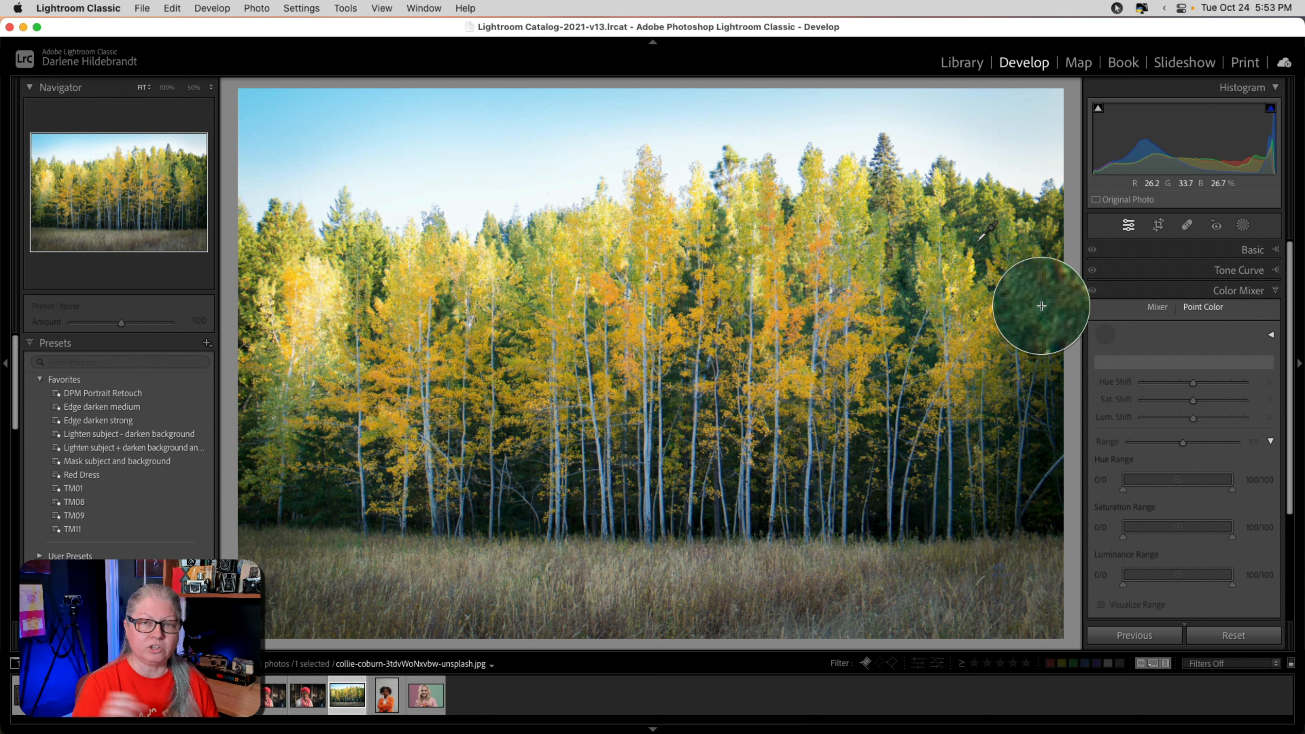
pyautogui.click(978, 241)
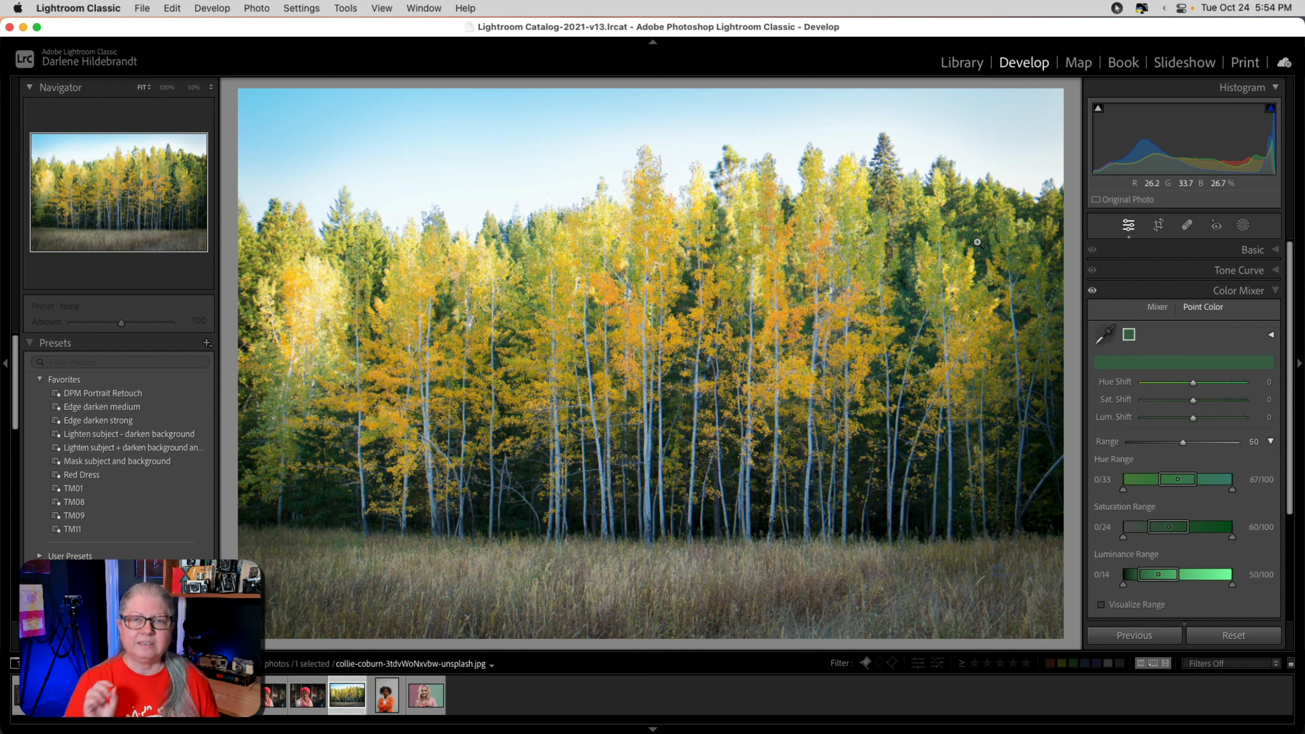
pyautogui.scroll(-1, 1105, 591)
pyautogui.click(1101, 588)
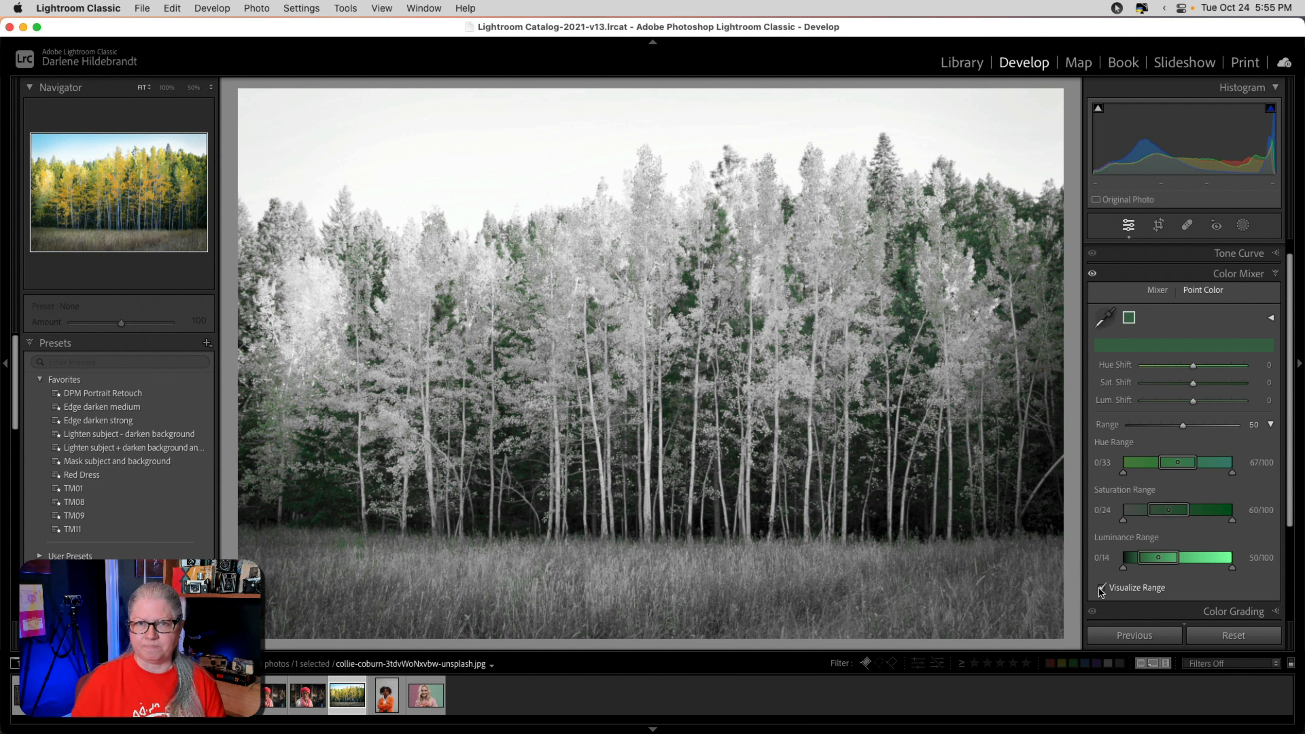
# Step: Set the green sample's Range to 52, saturation range to 17/41–80/100 and luminance range to 17/31–69/100, and stop visualizing it
pyautogui.moveTo(1168, 510)
pyautogui.mouseDown()
pyautogui.moveTo(1200, 509)
pyautogui.moveTo(1106, 506)
pyautogui.moveTo(1180, 506)
pyautogui.mouseUp()
pyautogui.moveTo(1182, 428)
pyautogui.mouseDown()
pyautogui.moveTo(1214, 426)
pyautogui.moveTo(1185, 426)
pyautogui.mouseUp()
pyautogui.moveTo(1159, 558)
pyautogui.mouseDown()
pyautogui.moveTo(1221, 557)
pyautogui.moveTo(1177, 556)
pyautogui.mouseUp()
pyautogui.moveTo(1174, 510)
pyautogui.mouseDown()
pyautogui.moveTo(1150, 510)
pyautogui.moveTo(1218, 510)
pyautogui.moveTo(1179, 510)
pyautogui.moveTo(1198, 511)
pyautogui.mouseUp()
pyautogui.click(1101, 588)
# Step: Shift the sampled green by −72 hue, 12 saturation and −26 luminance
pyautogui.moveTo(1193, 383); pyautogui.dragTo(1199, 384)
pyautogui.moveTo(1192, 400)
pyautogui.mouseDown()
pyautogui.moveTo(1143, 399)
pyautogui.moveTo(1235, 400)
pyautogui.moveTo(1180, 400)
pyautogui.mouseUp()
pyautogui.moveTo(1193, 365); pyautogui.dragTo(1156, 366)
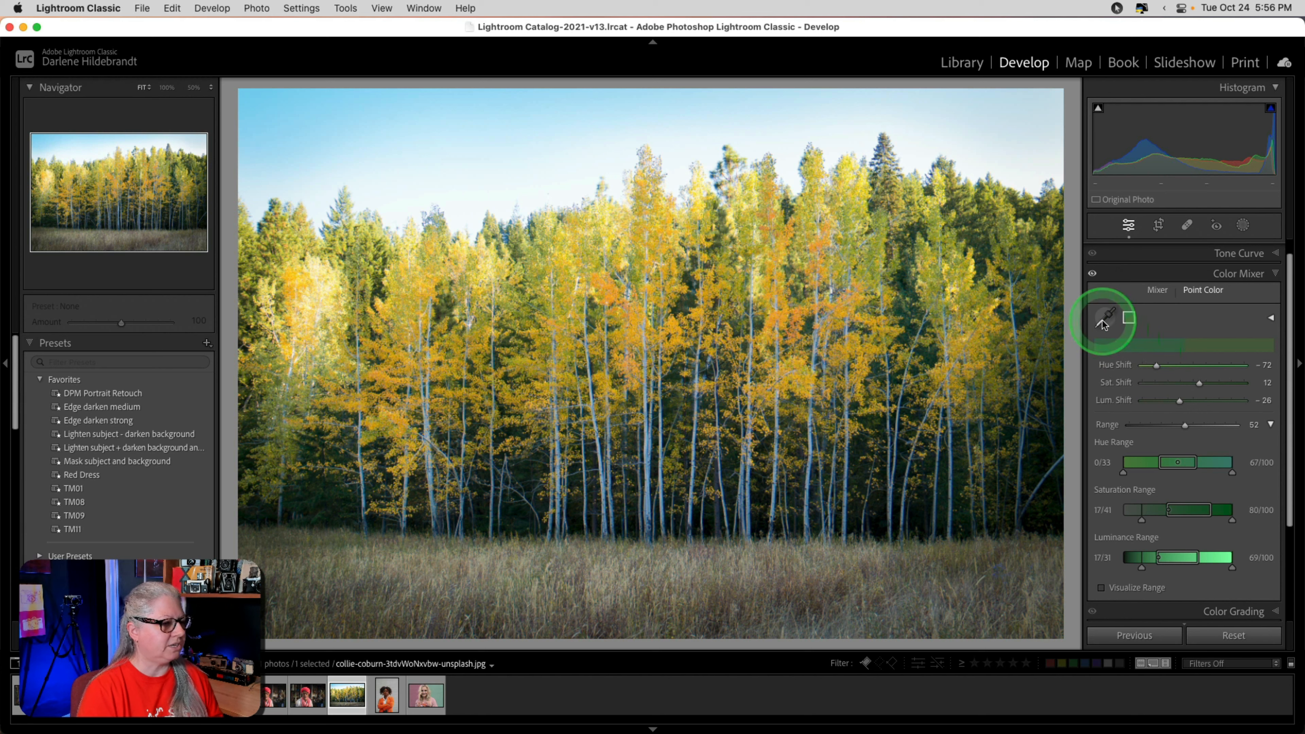
# Step: Add a second Point Color sample from the yellow leaves and visualize its range
pyautogui.click(1104, 320)
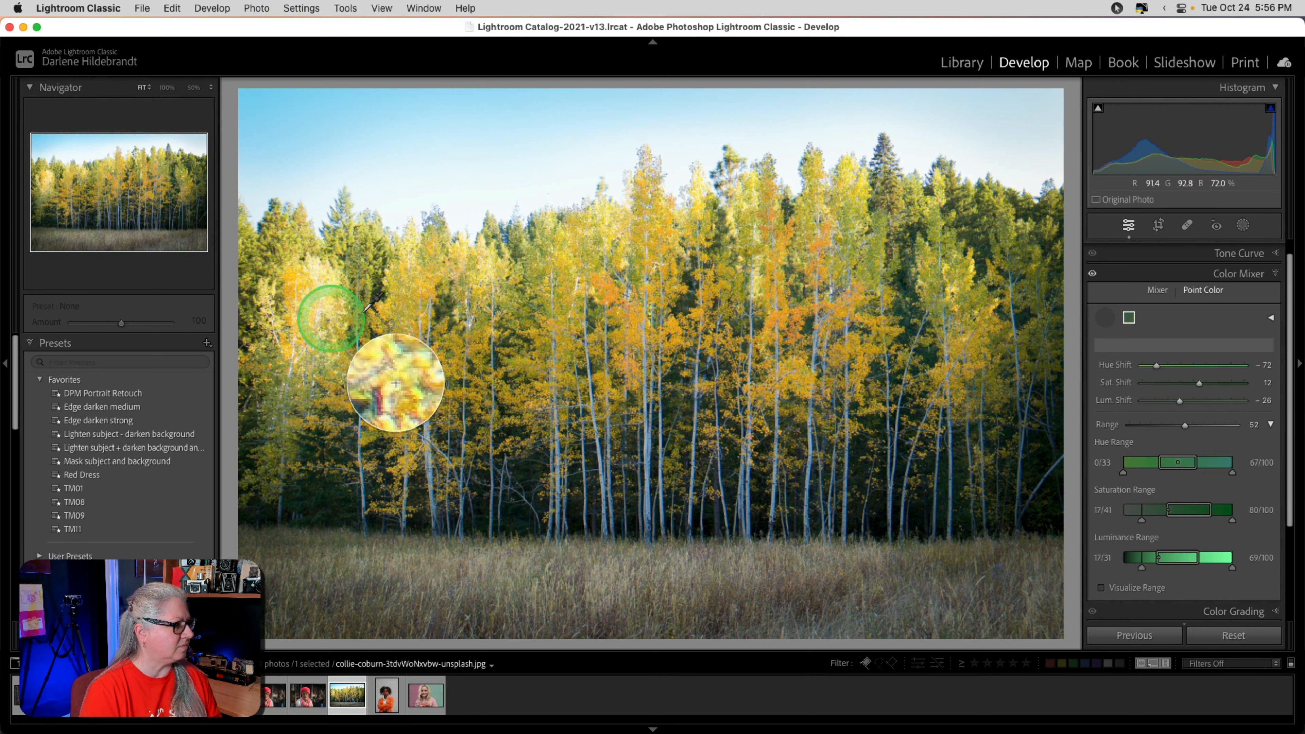
pyautogui.click(560, 252)
pyautogui.click(1101, 587)
# Step: Refine the yellow sample's overall, hue, luminance and saturation ranges and adjust its color shifts
pyautogui.moveTo(1183, 426); pyautogui.dragTo(1155, 426)
pyautogui.moveTo(1178, 462); pyautogui.dragTo(1160, 462)
pyautogui.moveTo(1137, 567); pyautogui.dragTo(1123, 568)
pyautogui.moveTo(1200, 509); pyautogui.dragTo(1100, 505)
pyautogui.moveTo(1193, 401)
pyautogui.mouseDown()
pyautogui.moveTo(1210, 399)
pyautogui.moveTo(1160, 385)
pyautogui.moveTo(1213, 386)
pyautogui.moveTo(1196, 384)
pyautogui.mouseUp()
pyautogui.moveTo(1193, 366); pyautogui.dragTo(1185, 413)
# Step: Sample the orange leaves as a third point color and refine its hue range to 0/8–51/84, saturation to 47/68–100/100 and luminance to 54/66–100/100
pyautogui.click(1105, 318)
pyautogui.click(773, 309)
pyautogui.moveTo(1163, 519); pyautogui.dragTo(1174, 519)
pyautogui.moveTo(1164, 566); pyautogui.dragTo(1195, 558)
pyautogui.click(1174, 464)
pyautogui.moveTo(1174, 464); pyautogui.dragTo(1150, 462)
# Step: Shift the sampled orange by −42 hue, 3 saturation and −8 luminance, comparing the photo with the Color Mixer effects turned off
pyautogui.moveTo(1193, 383); pyautogui.dragTo(1206, 383)
pyautogui.moveTo(1193, 401); pyautogui.dragTo(1201, 400)
pyautogui.moveTo(1193, 365)
pyautogui.mouseDown()
pyautogui.moveTo(1172, 363)
pyautogui.moveTo(1195, 384)
pyautogui.mouseUp()
pyautogui.click(1092, 275)
pyautogui.click(1092, 275)
pyautogui.moveTo(1201, 401); pyautogui.dragTo(1189, 401)
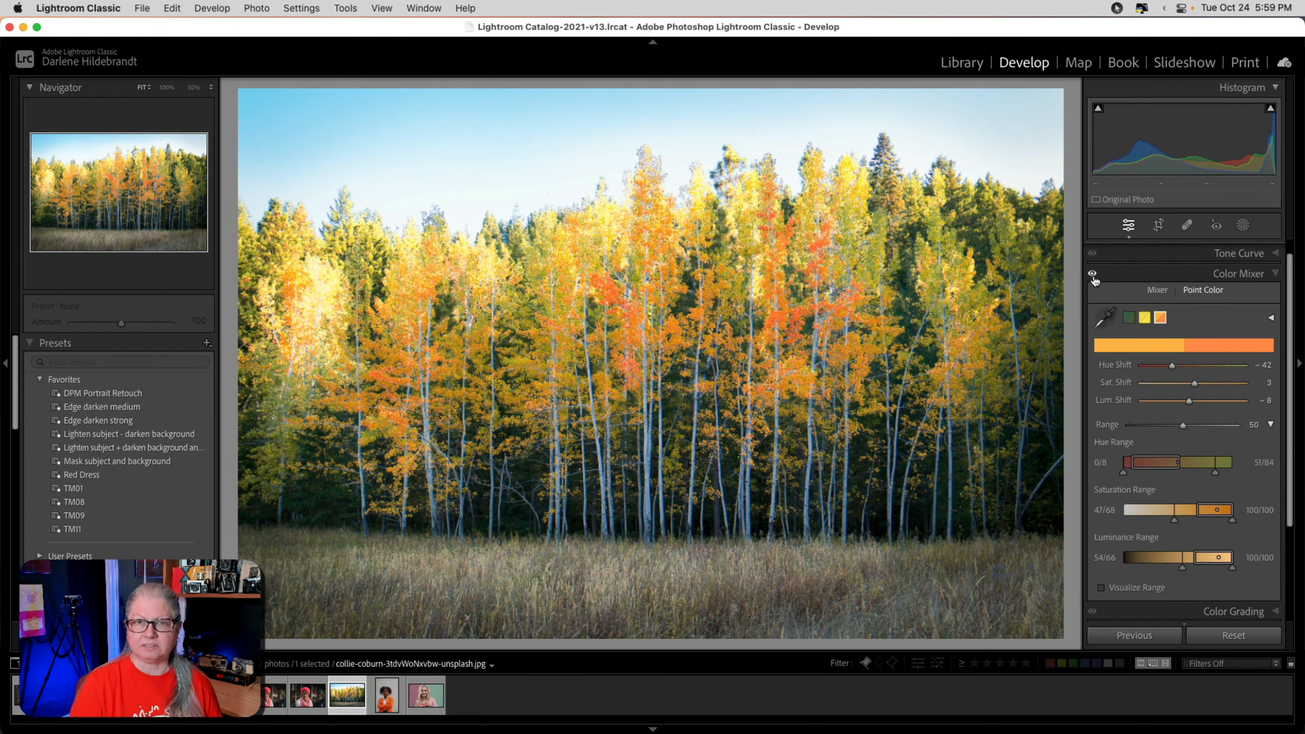
# Step: Go to the orange jacket portrait, toggle its before view and zoom in on the subject
pyautogui.press('Right')
pyautogui.press('\\')
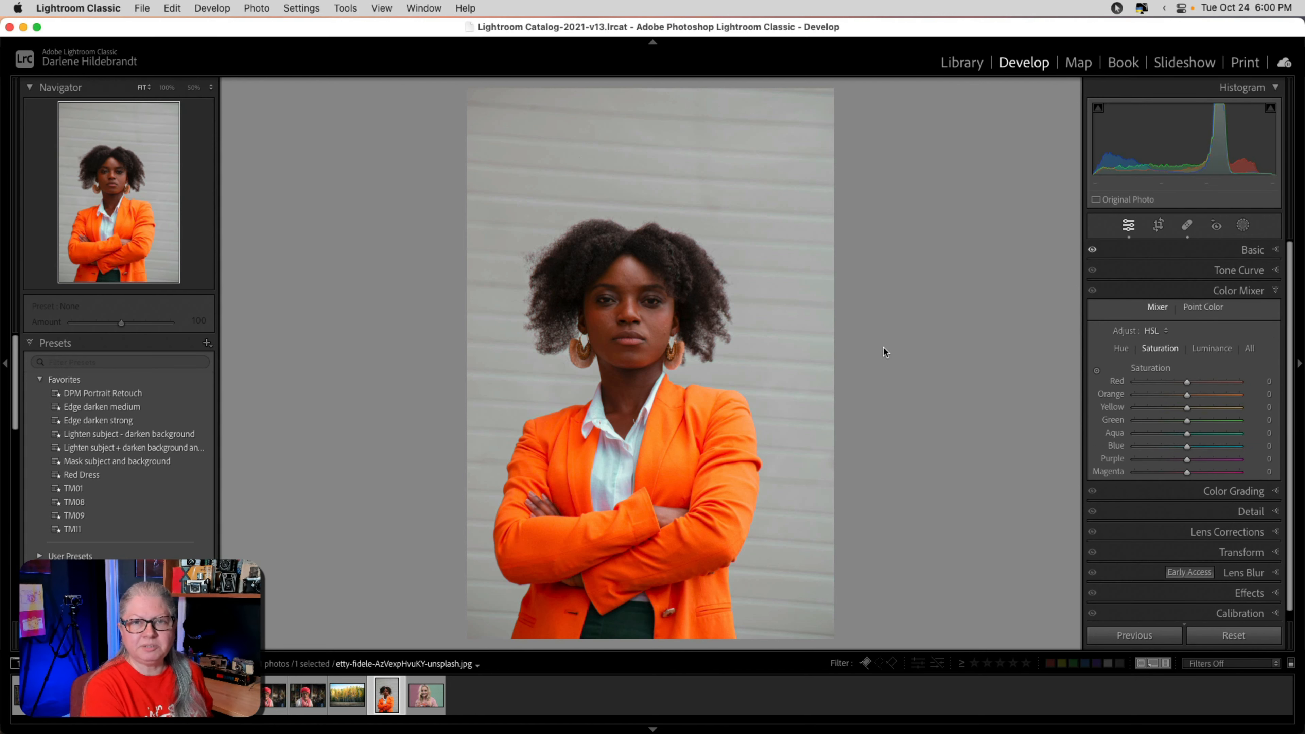
pyautogui.click(883, 346)
pyautogui.click(1162, 309)
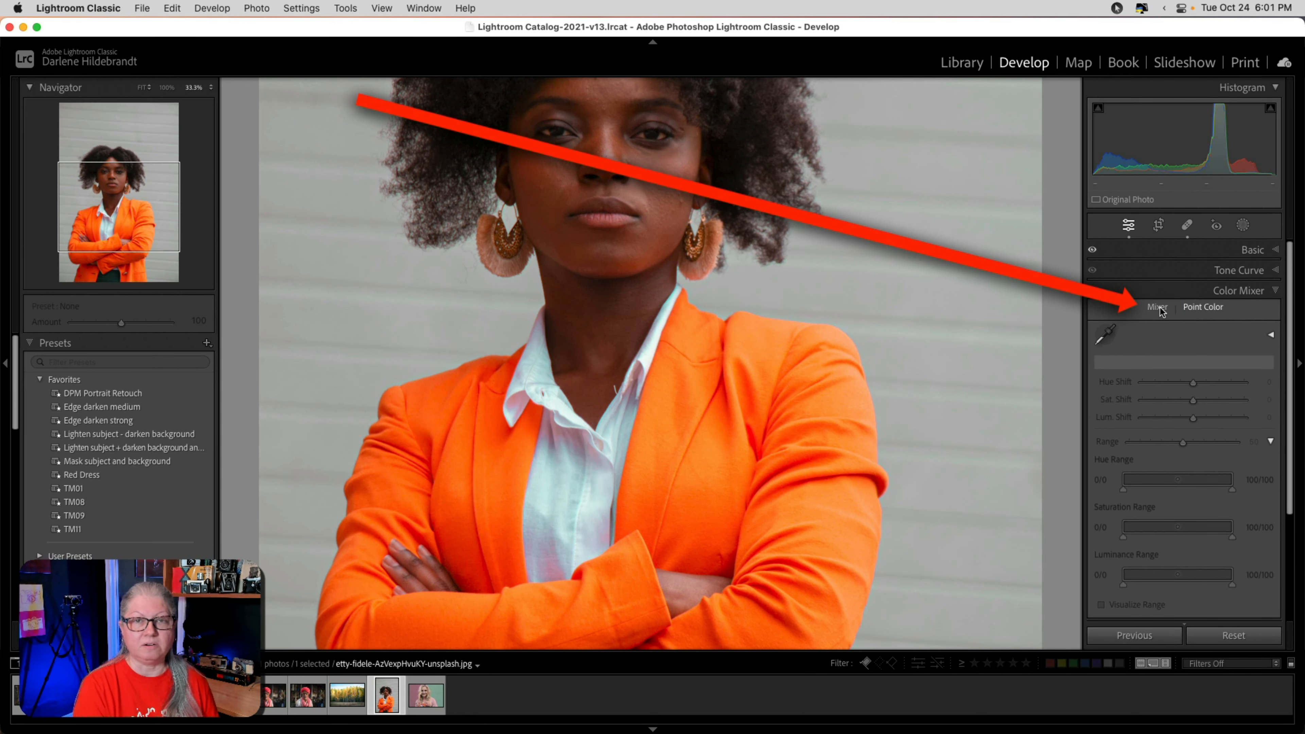
# Step: Use the Mixer's targeted saturation adjustment to set the shirt's Aqua and Blue to −100, and try the jacket at Orange −93 and Red −13
pyautogui.click(1158, 308)
pyautogui.click(1097, 370)
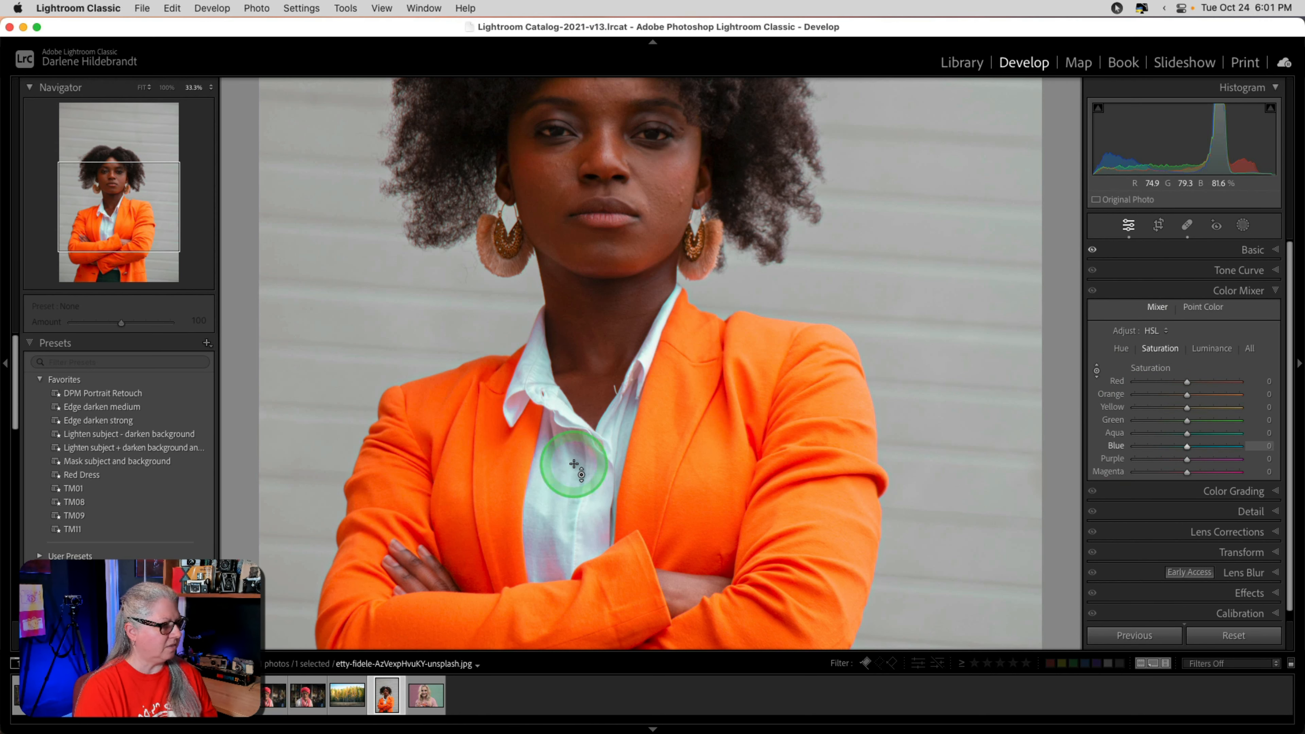
pyautogui.moveTo(573, 464); pyautogui.dragTo(568, 653)
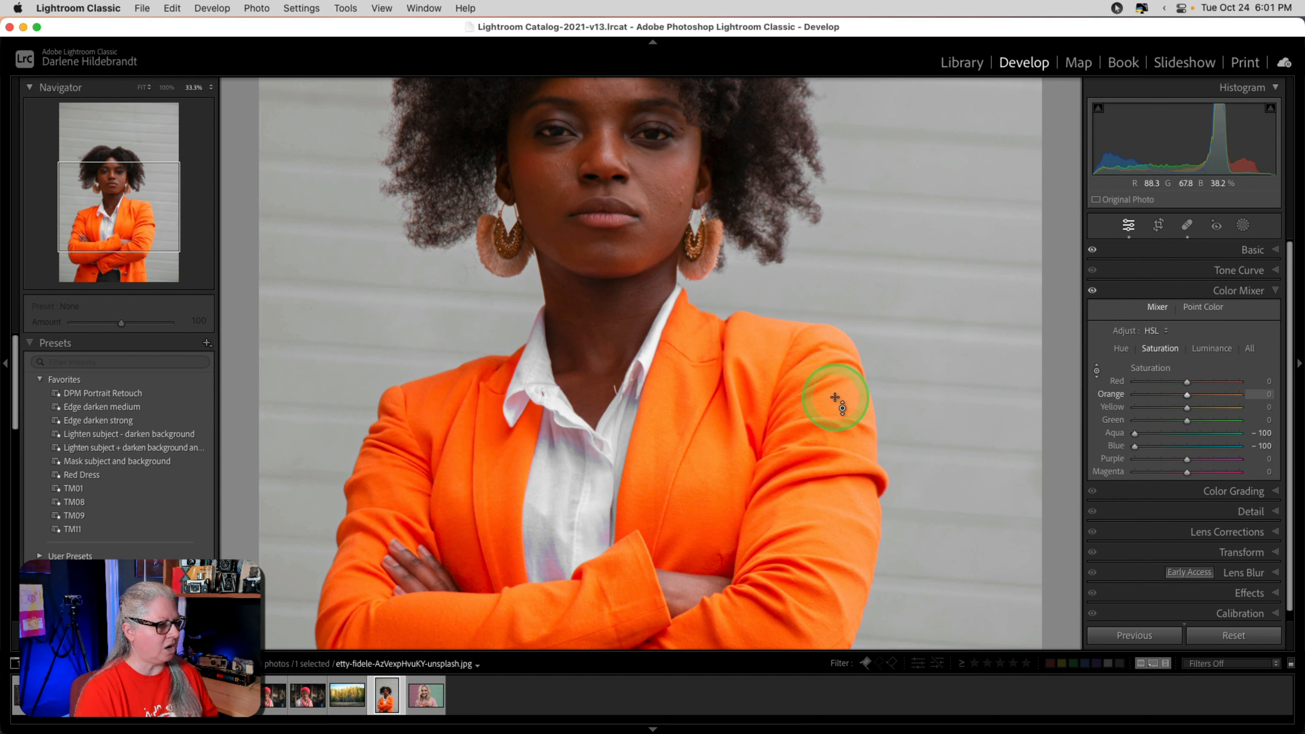
pyautogui.moveTo(833, 396); pyautogui.dragTo(830, 510)
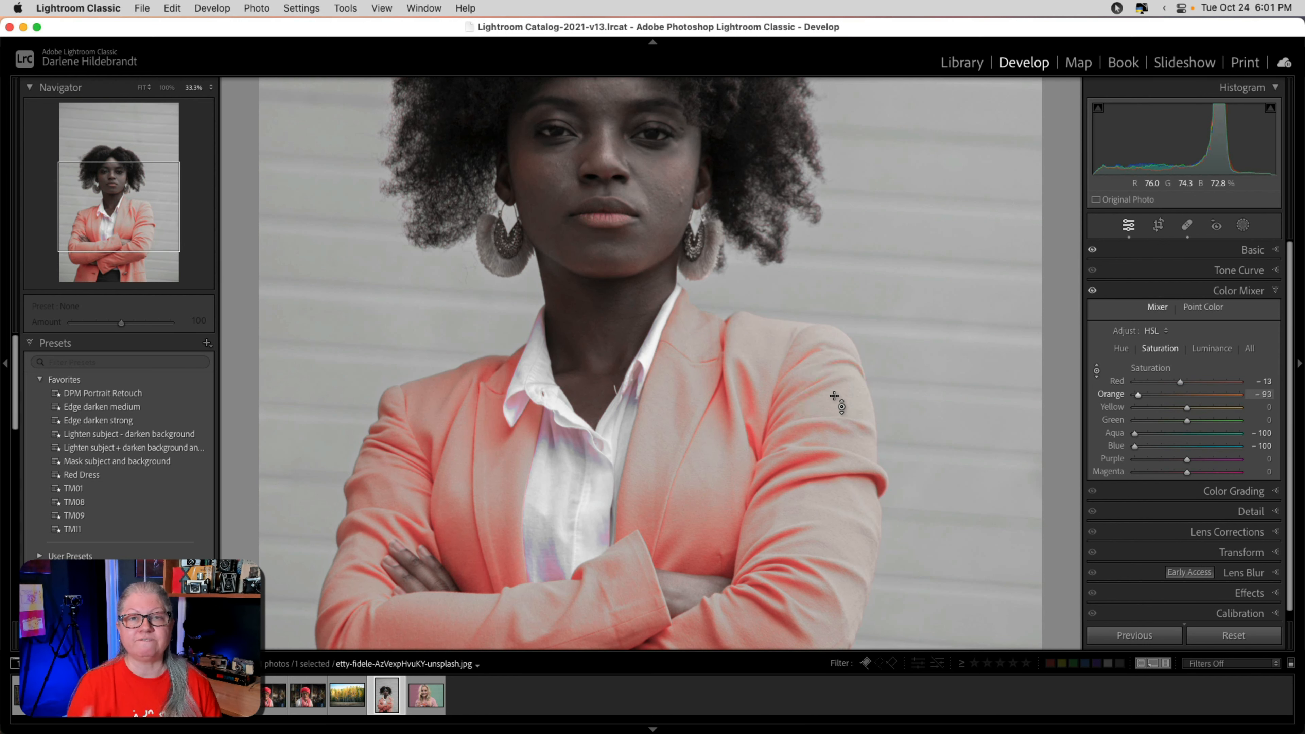
# Step: Create a Person 1 mask covering only the clothes
pyautogui.click(1243, 225)
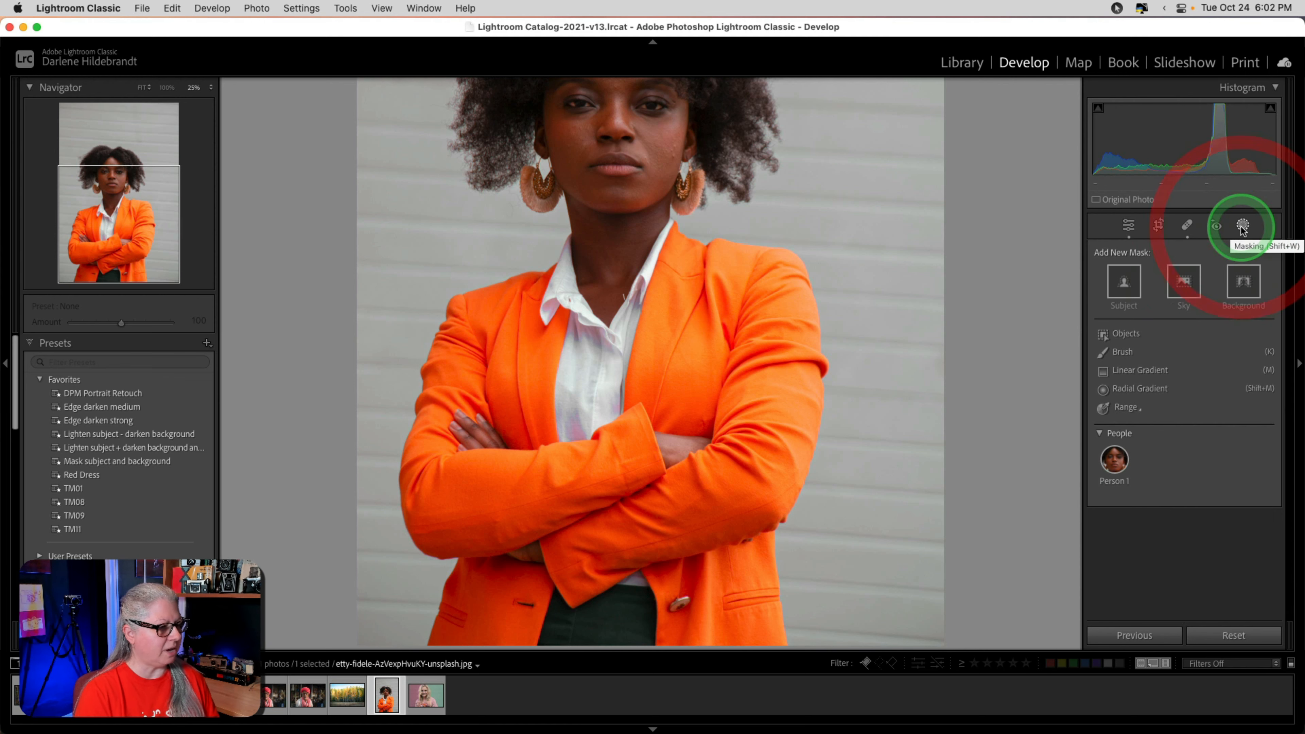
pyautogui.click(1110, 458)
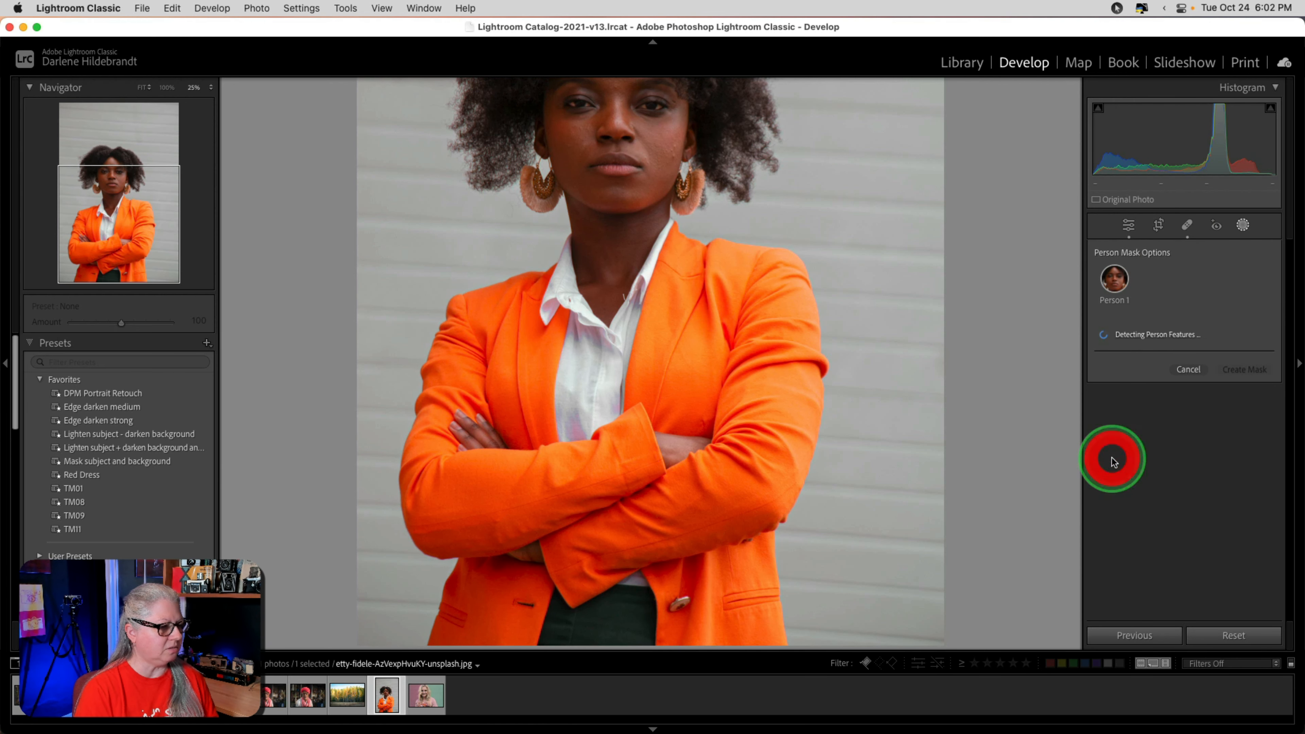
pyautogui.click(1098, 485)
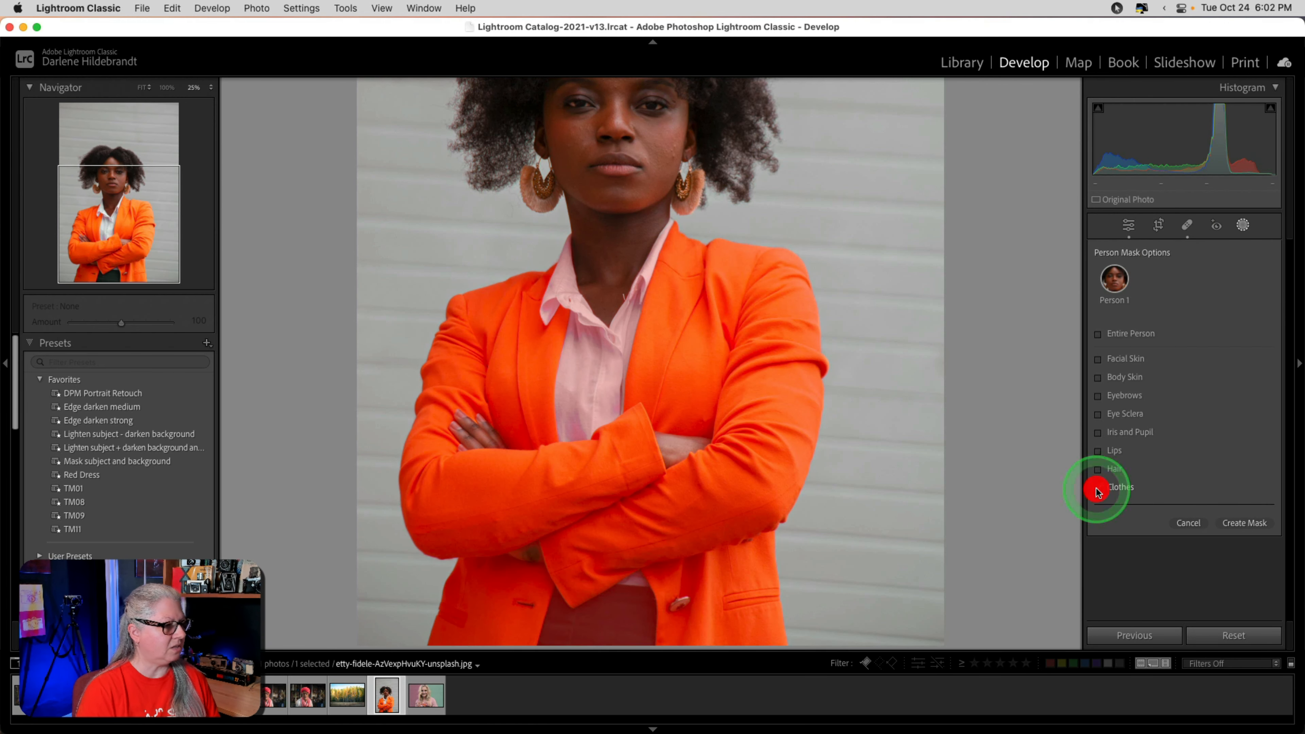
pyautogui.click(1235, 524)
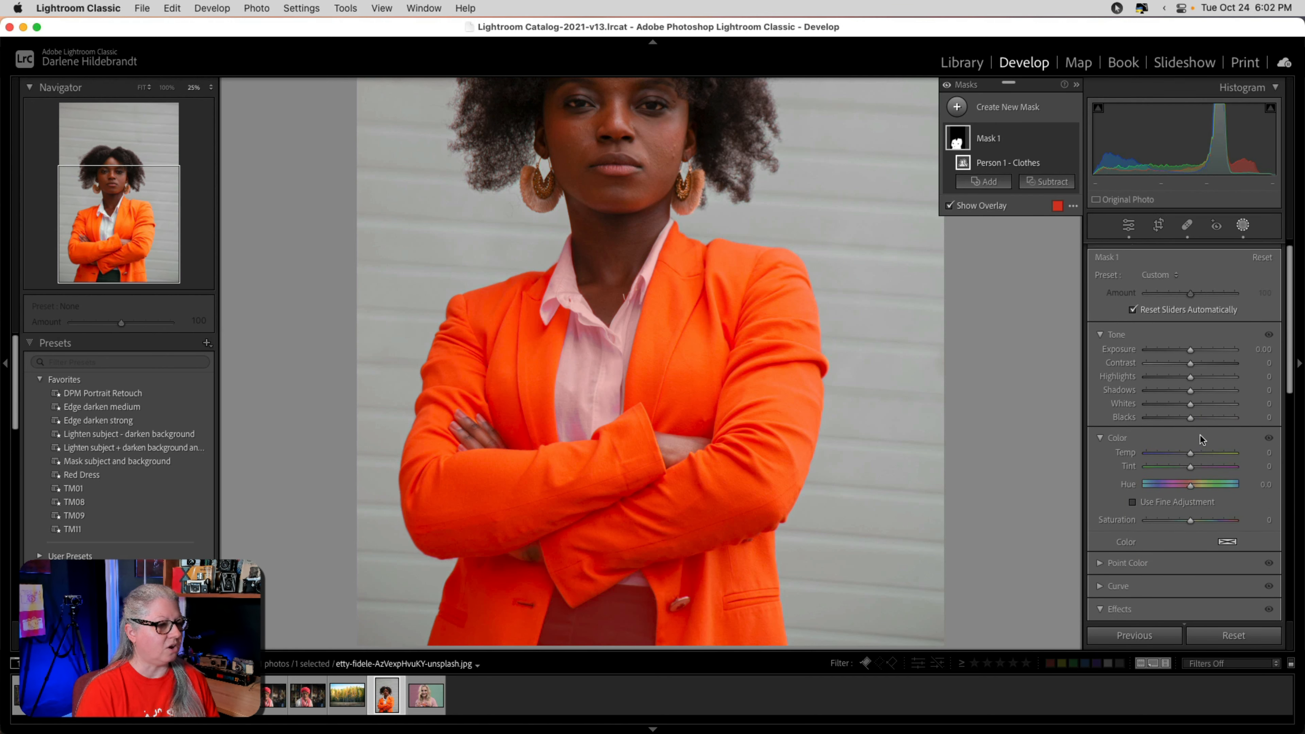
# Step: Sample the orange jacket with Point Color inside the clothes mask and shift its color to red
pyautogui.click(1100, 566)
pyautogui.scroll(-5, 1140, 545)
pyautogui.click(1106, 357)
pyautogui.click(690, 346)
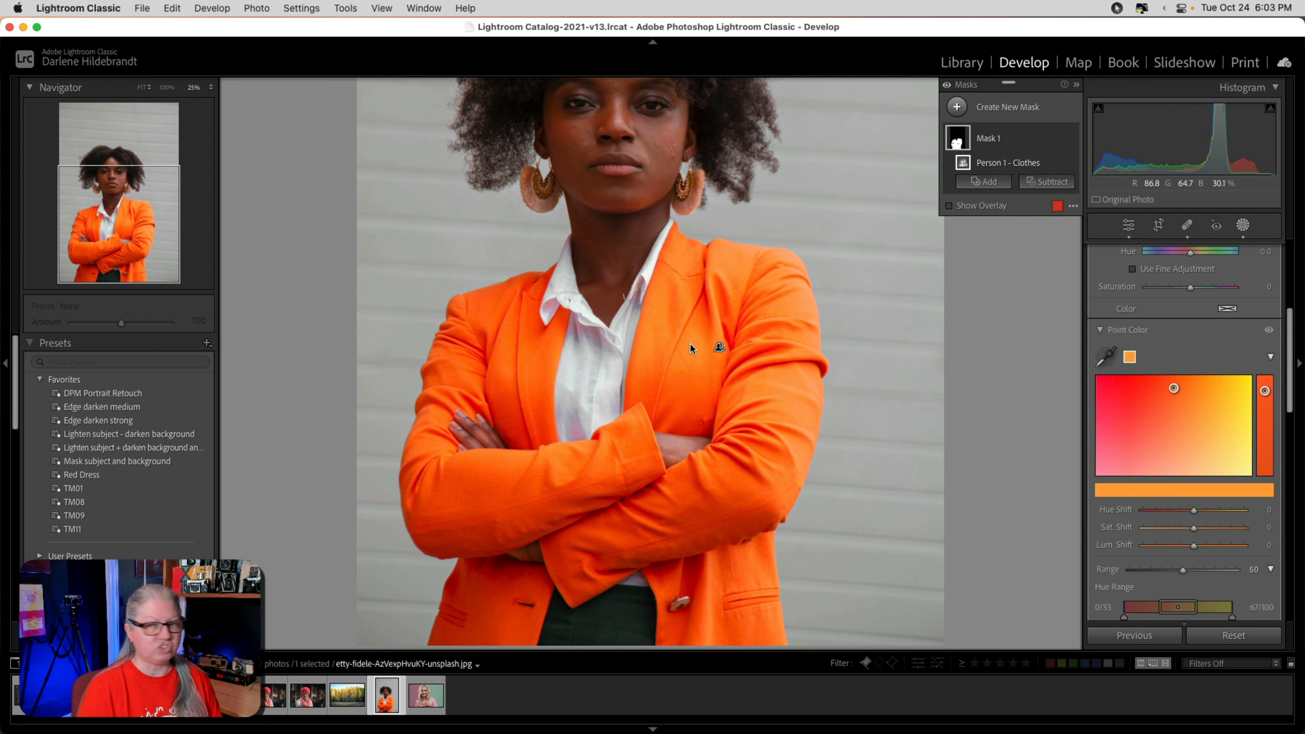
pyautogui.moveTo(1193, 545); pyautogui.dragTo(1170, 510)
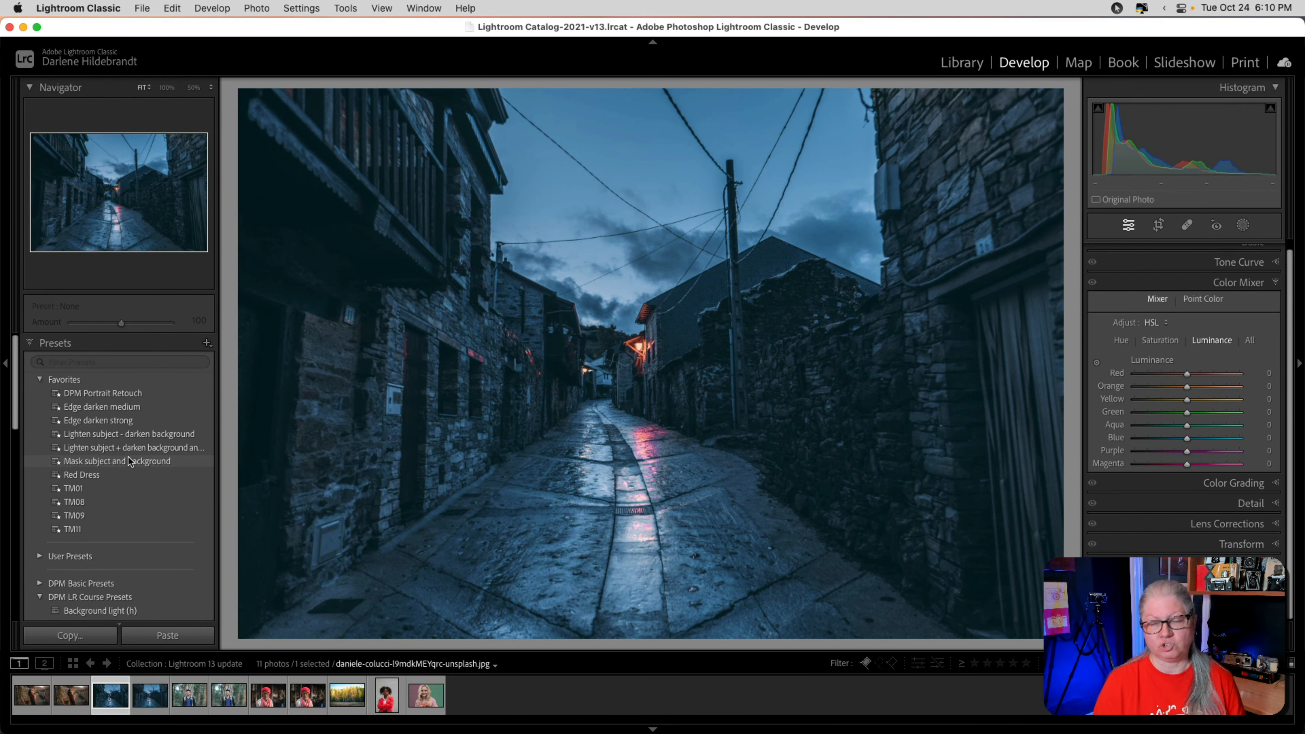
# Step: Search the develop presets for "faded" on the blue street photo
pyautogui.click(129, 459)
pyautogui.click(113, 362)
pyautogui.write('faded')
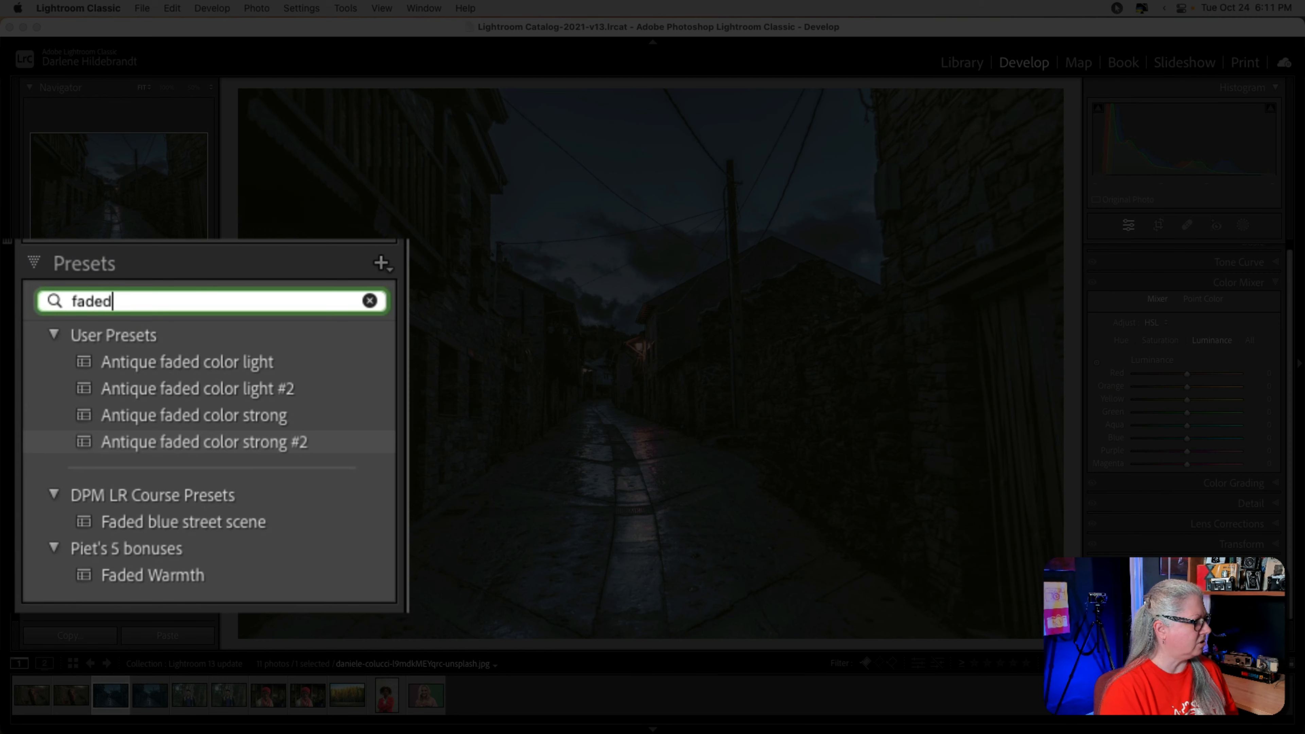
pyautogui.click(170, 436)
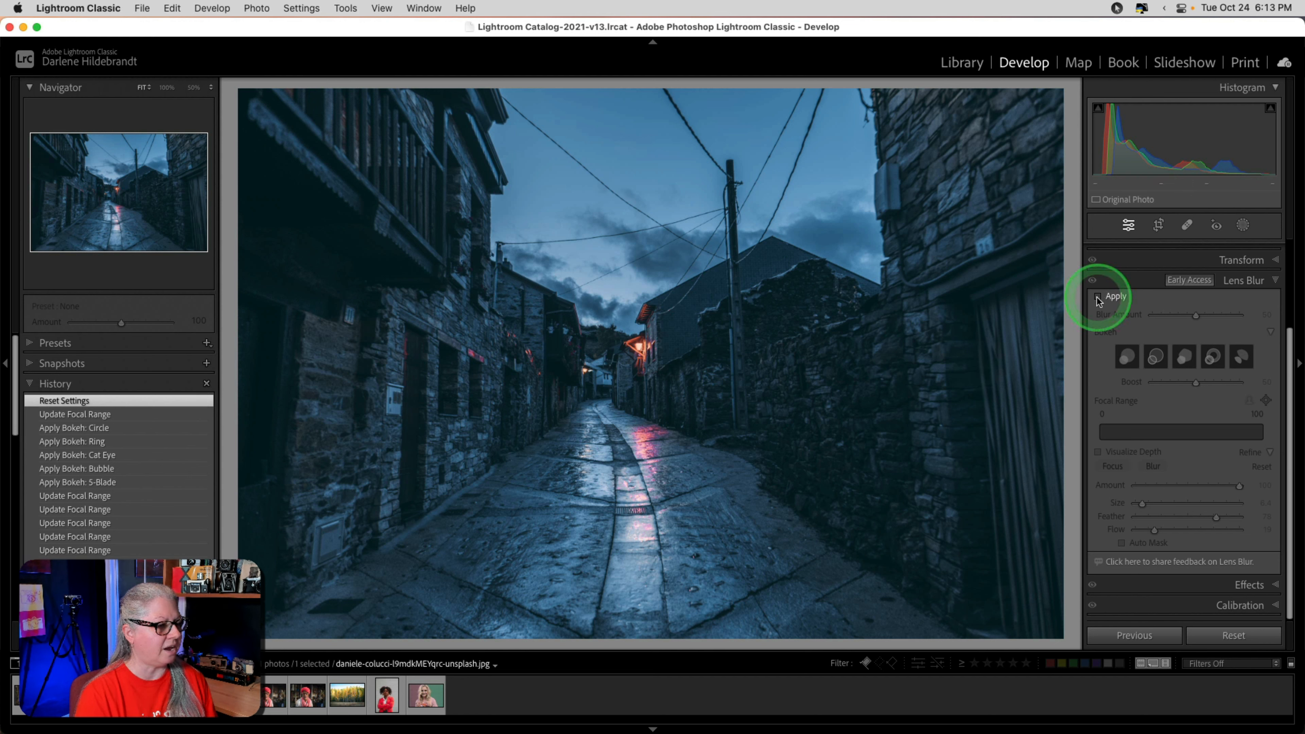
# Step: Apply Lens Blur to the blue street photo and set the Blur Amount to 100
pyautogui.click(1098, 297)
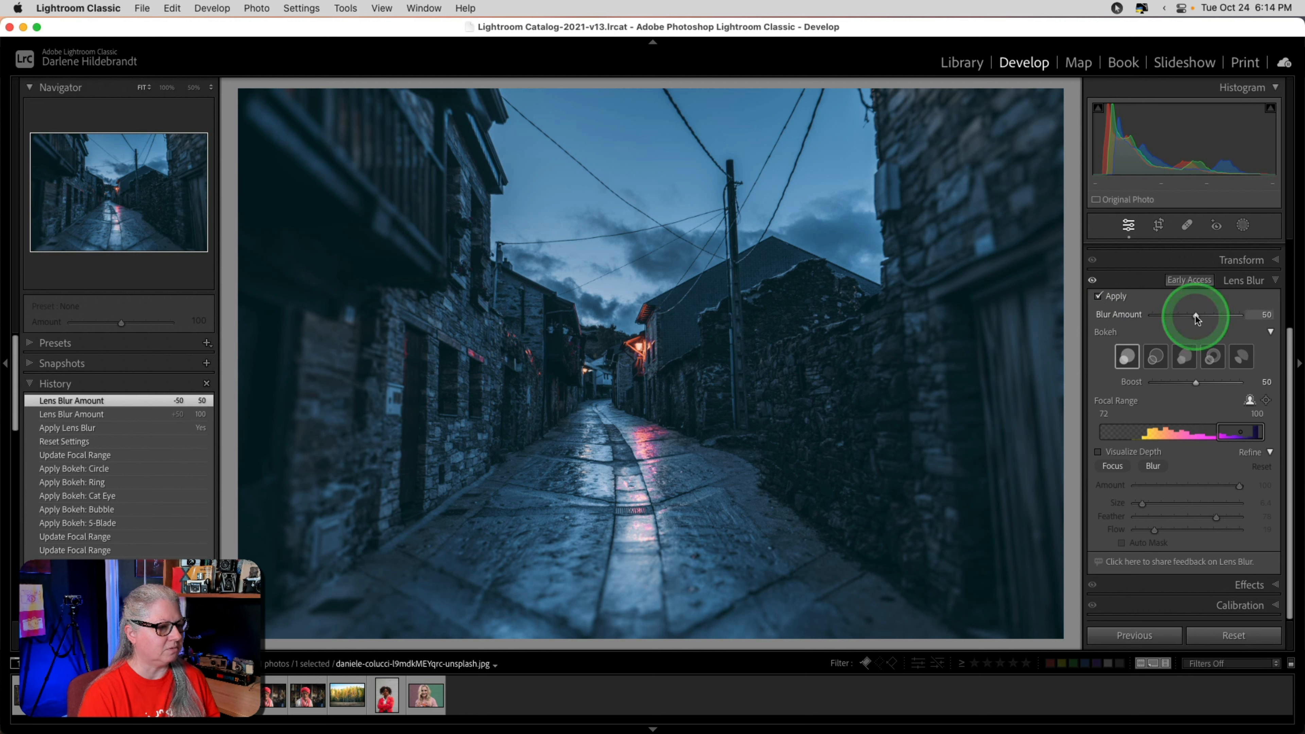
pyautogui.click(1244, 315)
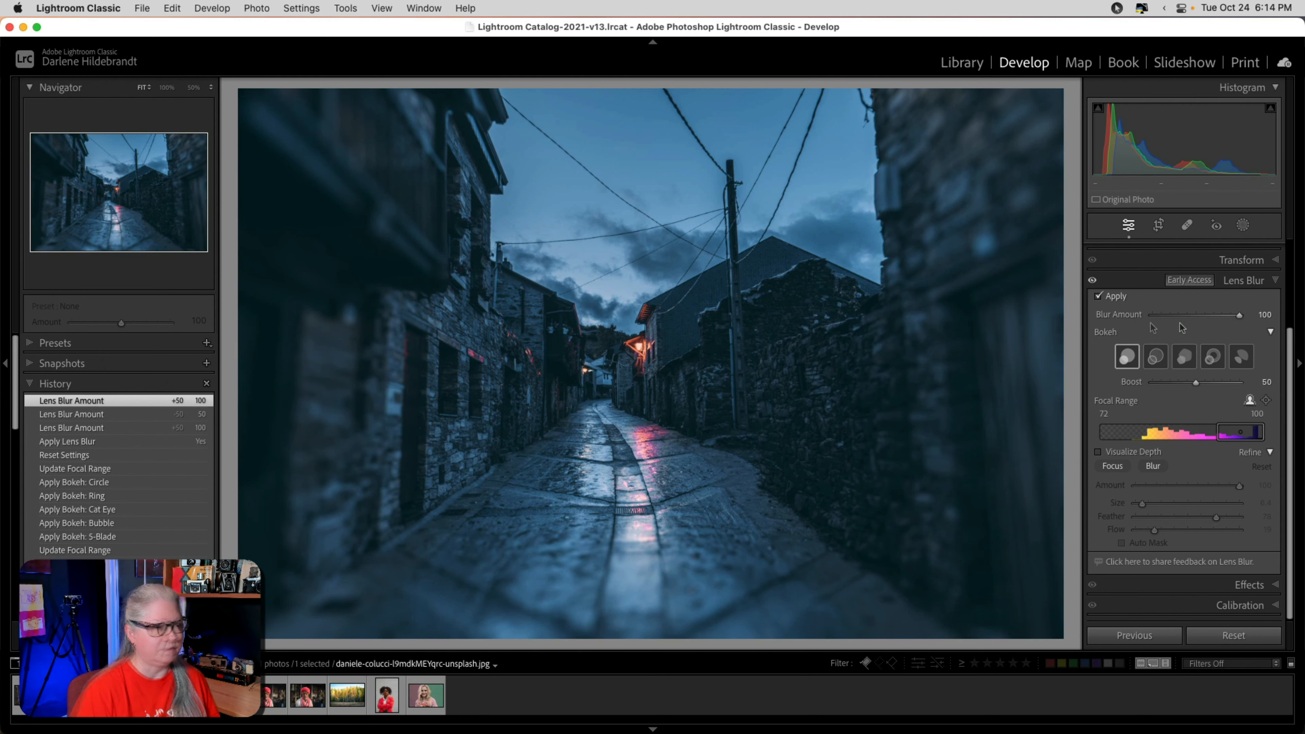
# Step: Try the Bubble, 5-Blade and Cat Eye bokeh shapes and a Boost of 52, returning to Circle and a Boost of 50
pyautogui.click(1155, 357)
pyautogui.click(1184, 357)
pyautogui.click(1127, 358)
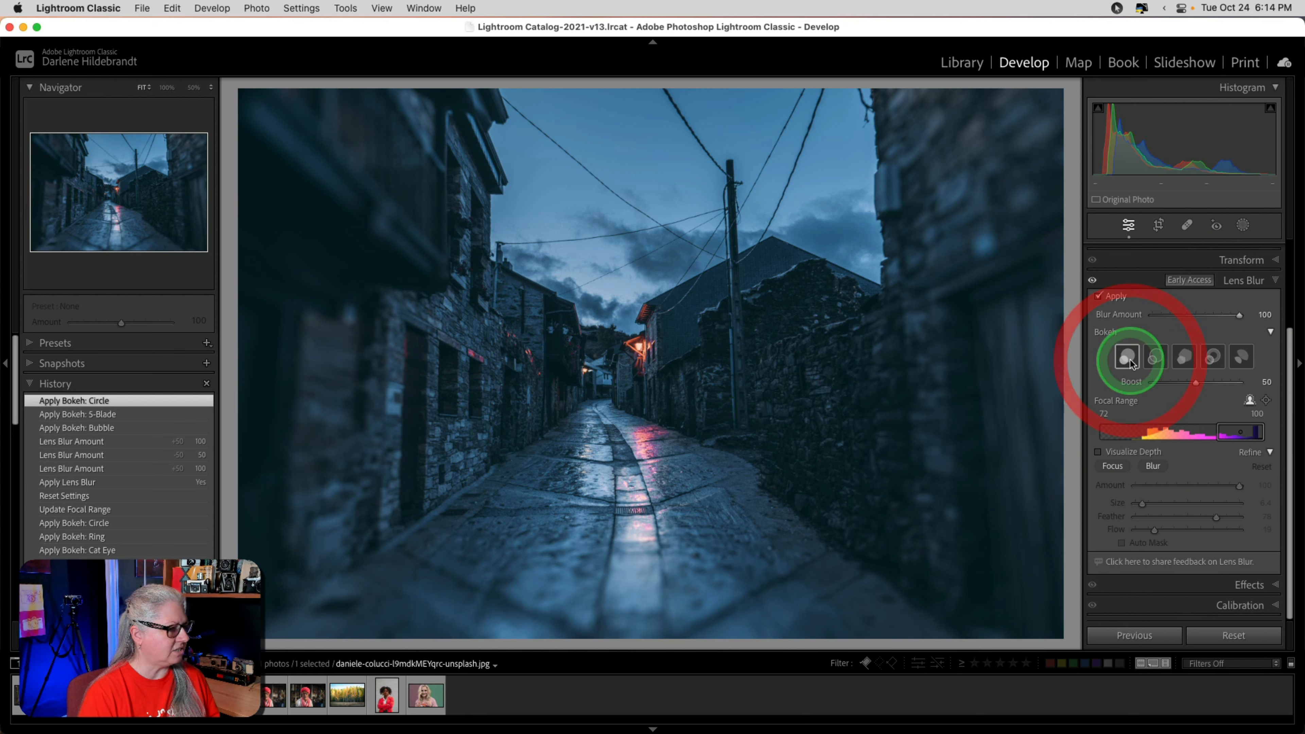
pyautogui.click(1243, 358)
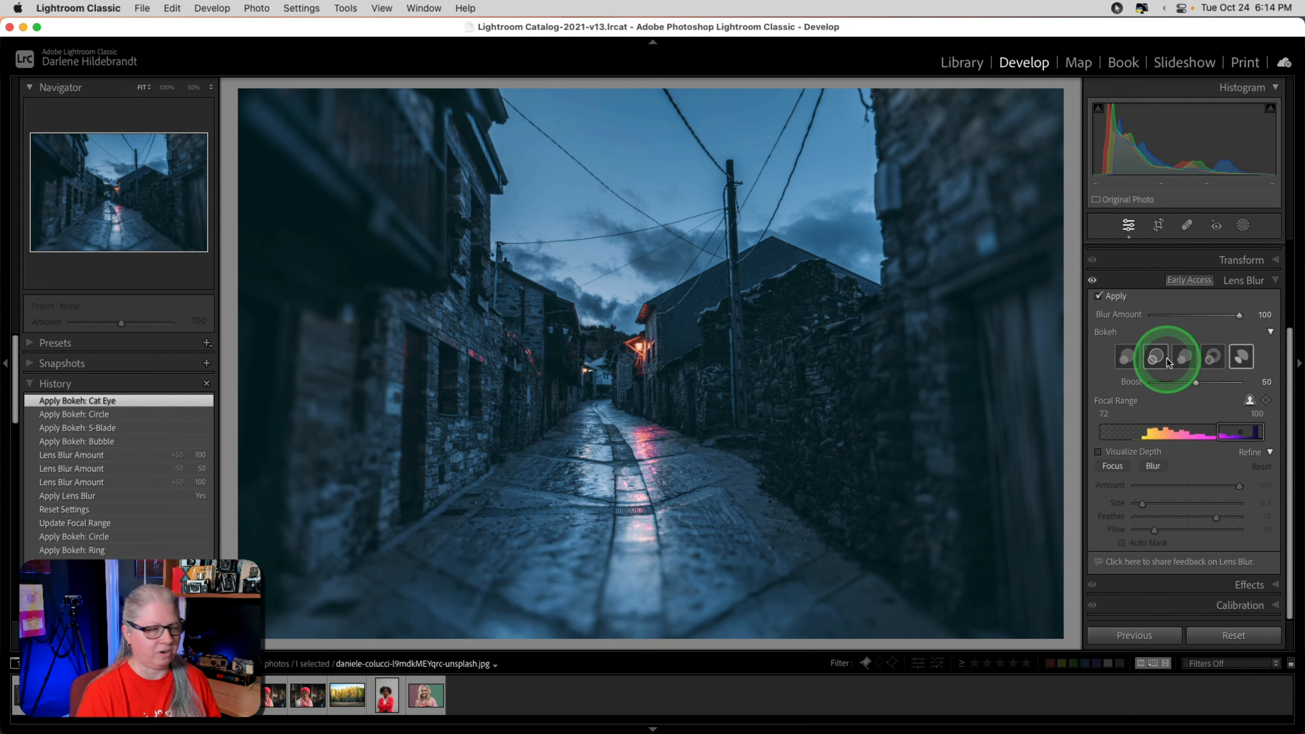
pyautogui.click(1126, 358)
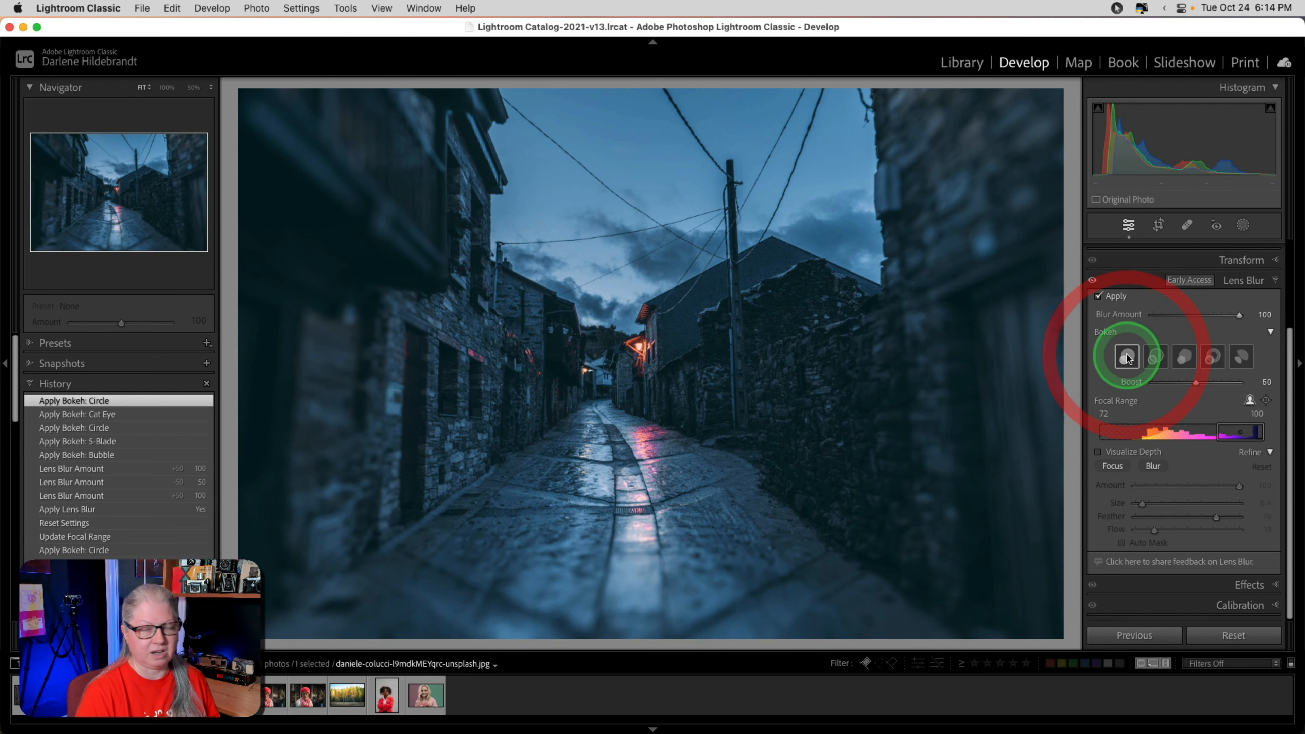
pyautogui.moveTo(1195, 382); pyautogui.dragTo(1200, 383)
pyautogui.moveTo(1201, 383); pyautogui.dragTo(1195, 382)
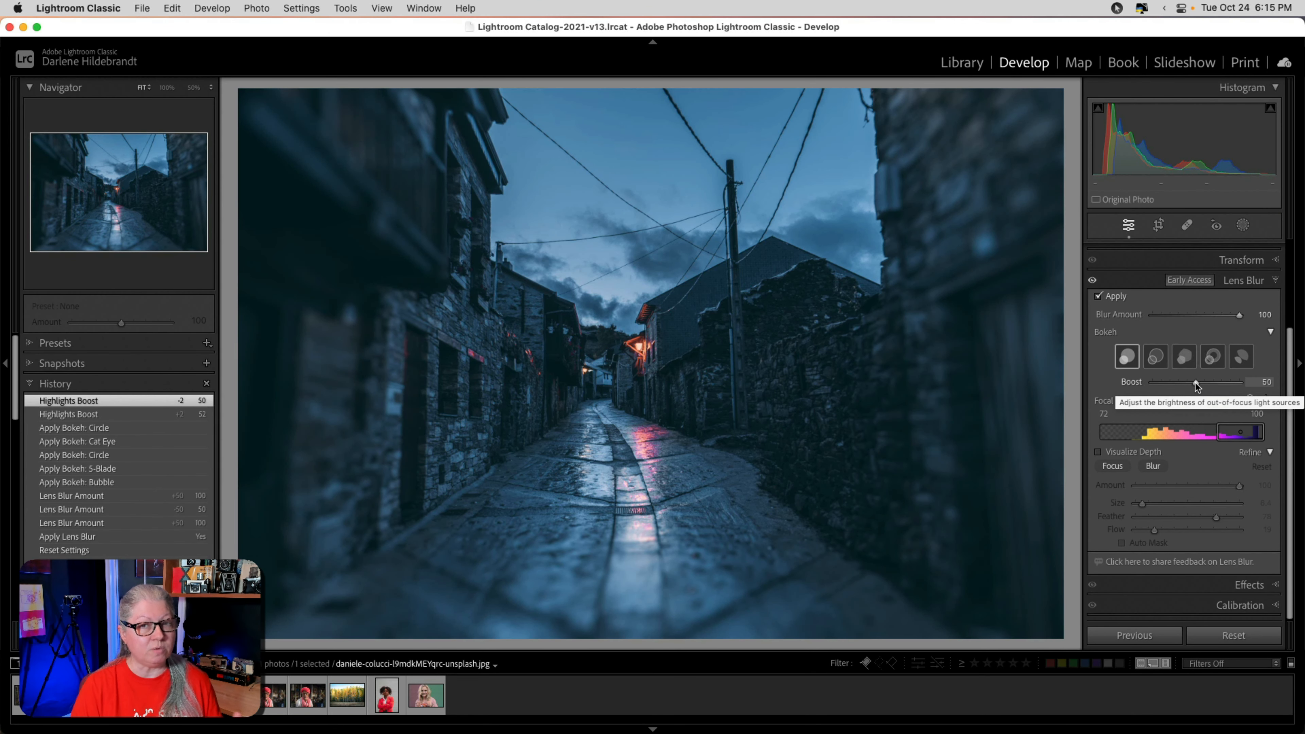
# Step: Move the Lens Blur focal range from the distant depths to the near part of the street scene
pyautogui.click(1249, 432)
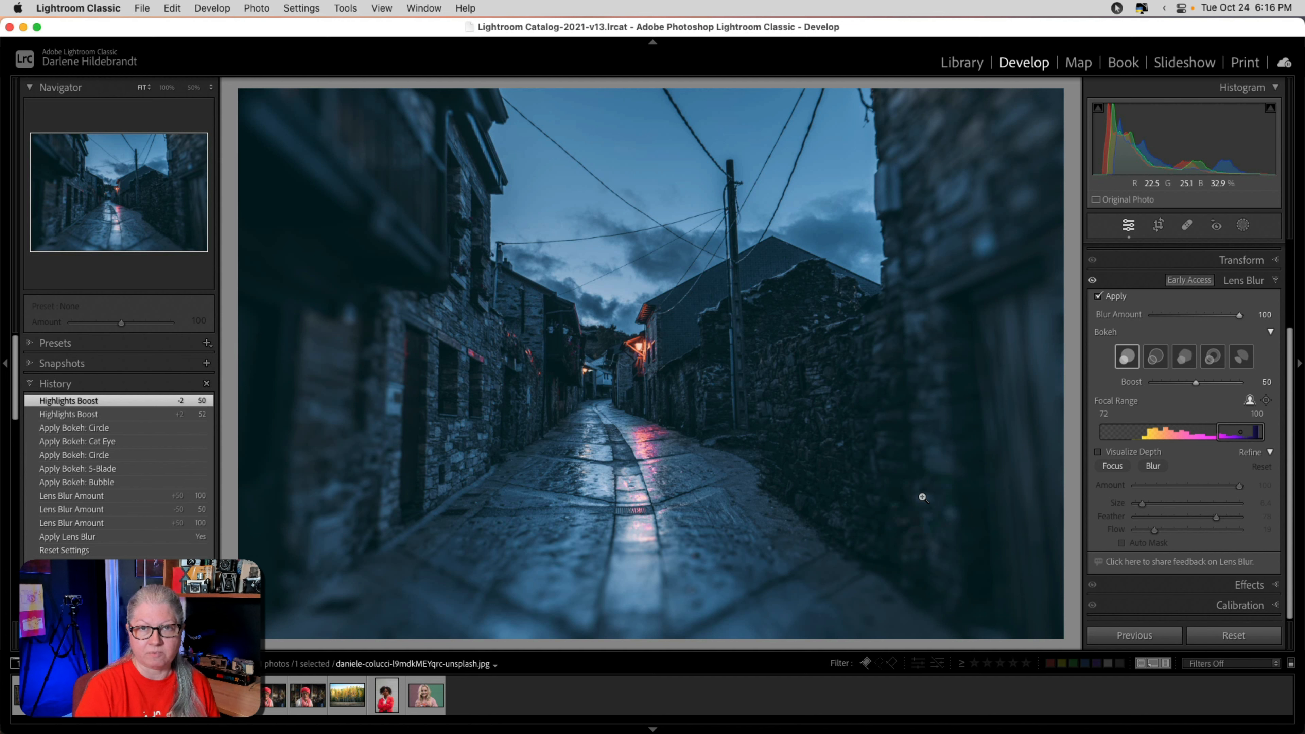
pyautogui.moveTo(1244, 435); pyautogui.dragTo(1173, 432)
pyautogui.moveTo(1173, 433); pyautogui.dragTo(1154, 433)
# Step: Try the Bubble and Ring bokeh shapes on the street lights and set the Boost to 100
pyautogui.click(1156, 356)
pyautogui.click(1213, 356)
pyautogui.moveTo(1195, 383); pyautogui.dragTo(1239, 383)
# Step: Compare the 5-Blade and Circle bokeh shapes, choose Bubble, and set the focal range to 21–49
pyautogui.click(1184, 356)
pyautogui.click(1126, 356)
pyautogui.click(1156, 356)
pyautogui.moveTo(1154, 433); pyautogui.dragTo(1157, 433)
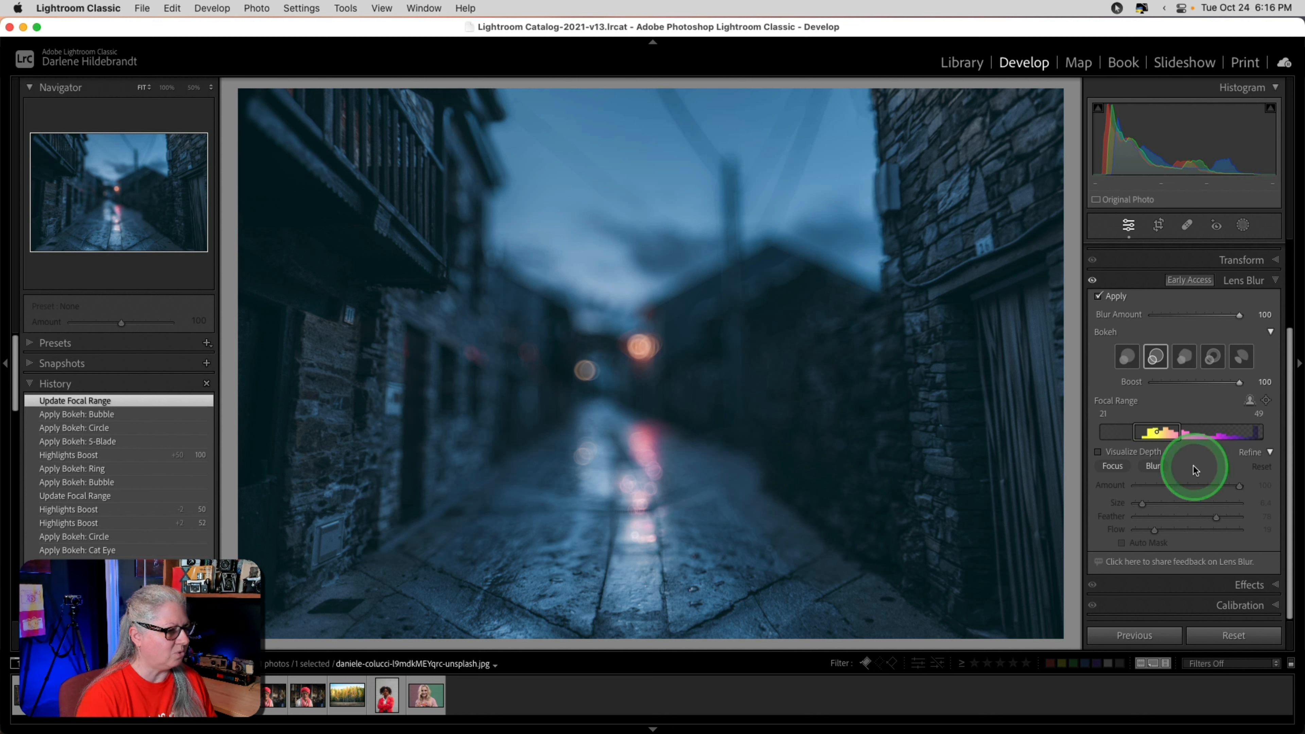
# Step: Try Lens Blur focal ranges in the far depths of the street scene, including 92–100, and end at 56–100
pyautogui.moveTo(1131, 433); pyautogui.dragTo(1259, 431)
pyautogui.moveTo(647, 370)
pyautogui.mouseDown()
pyautogui.moveTo(587, 380)
pyautogui.moveTo(622, 373)
pyautogui.mouseUp()
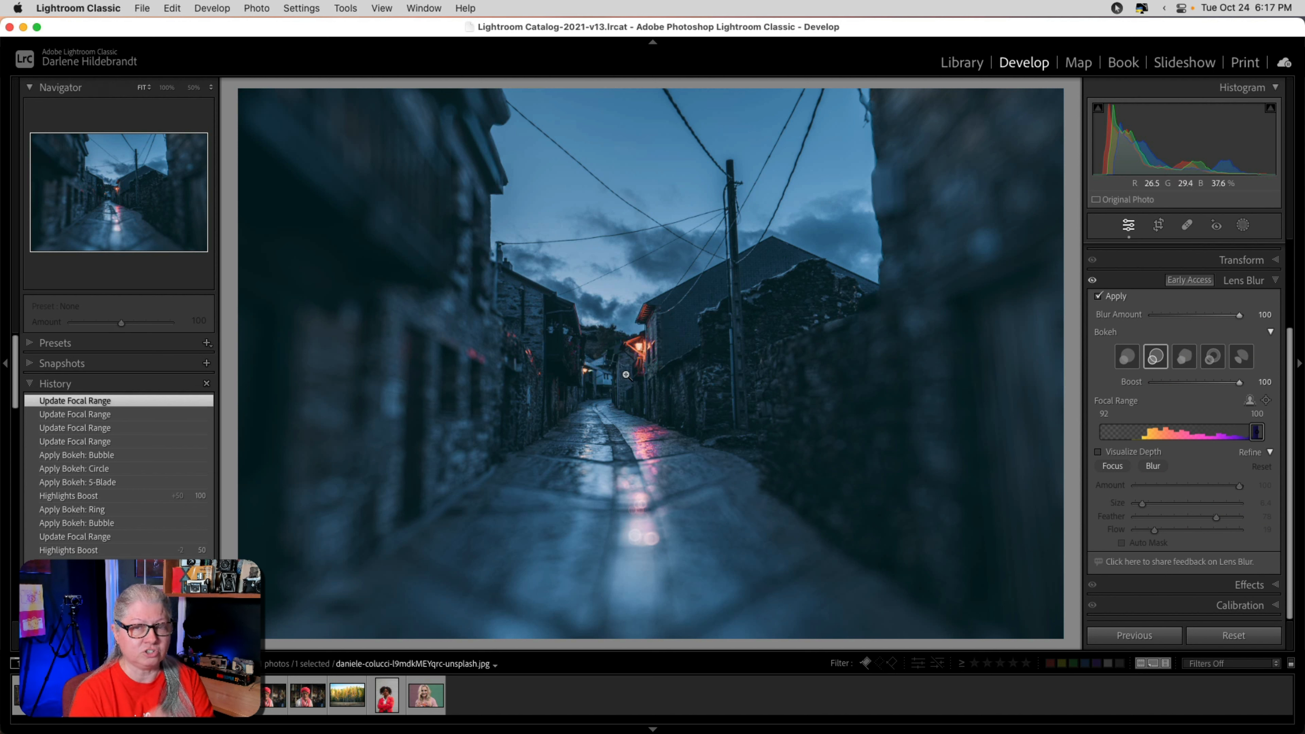
pyautogui.moveTo(698, 427); pyautogui.dragTo(698, 426)
pyautogui.moveTo(1250, 432); pyautogui.dragTo(1190, 434)
pyautogui.click(1190, 434)
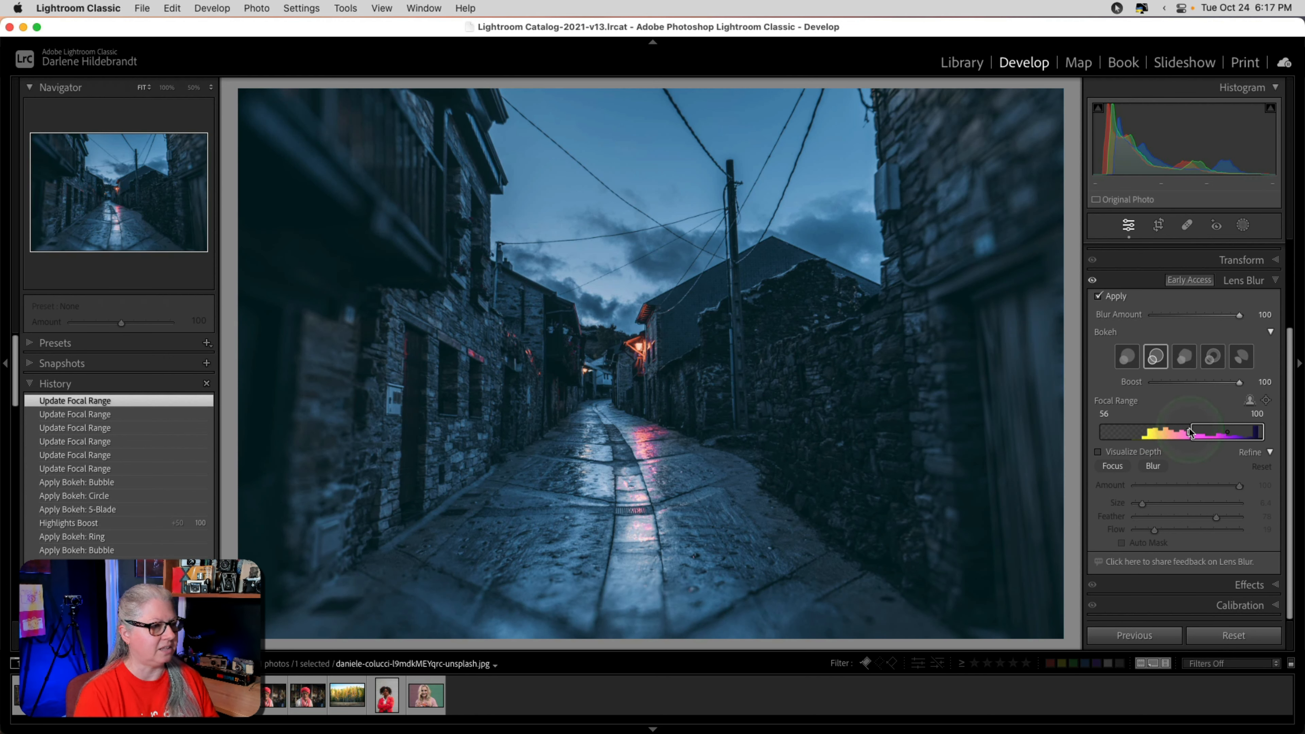
# Step: Check the Mac's CPU load, temperature and top-consuming processes in the system monitor
pyautogui.click(1142, 8)
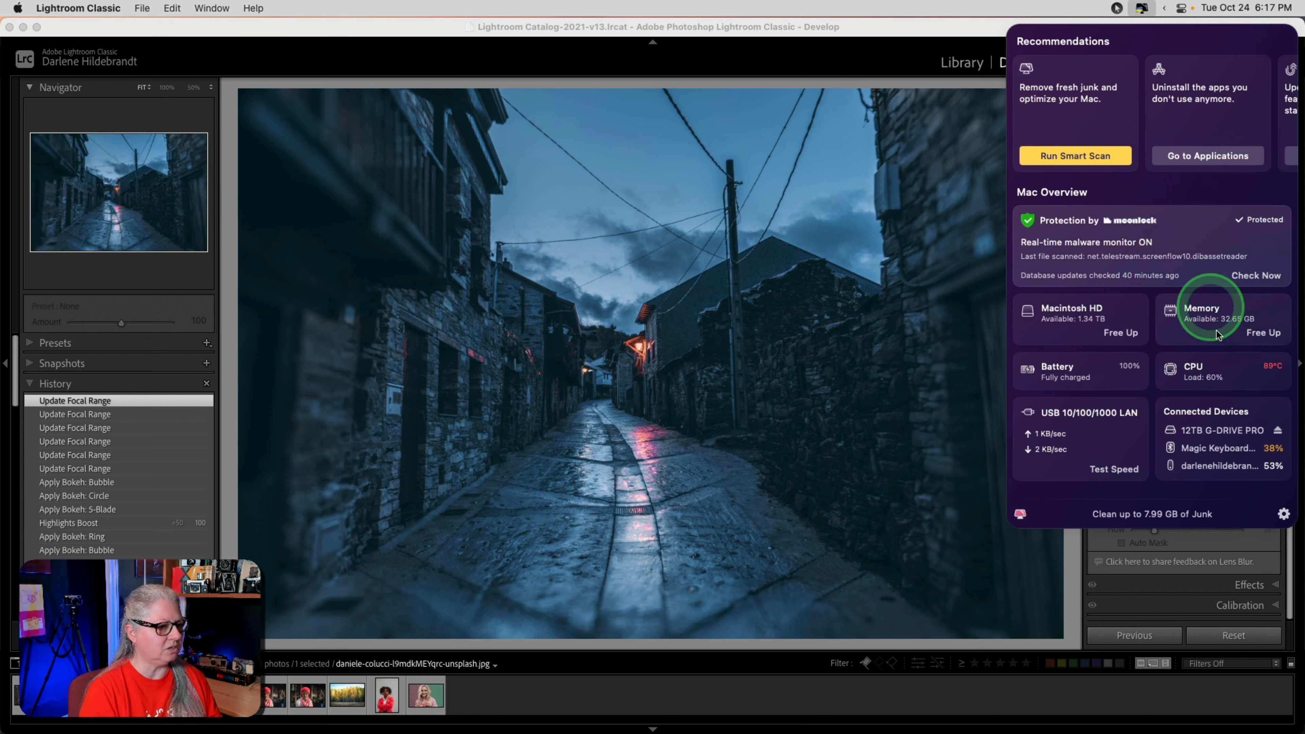
pyautogui.click(1267, 379)
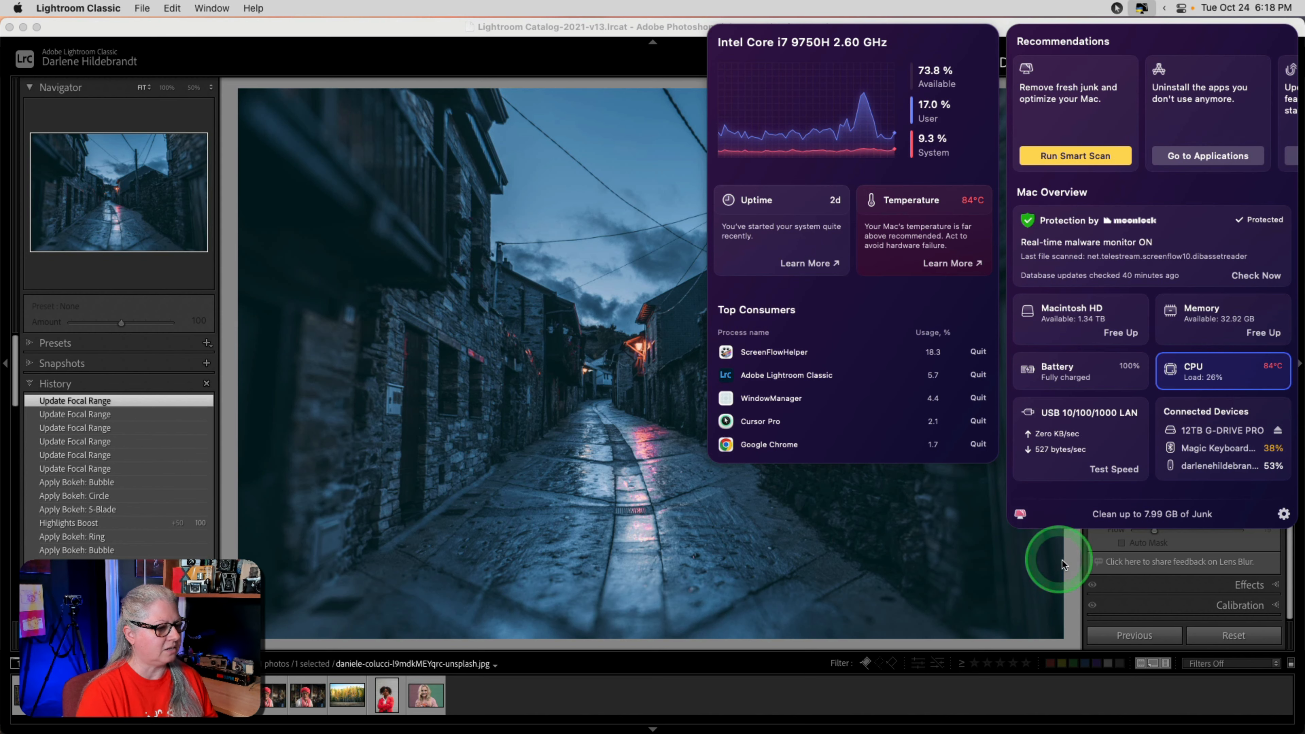
pyautogui.click(1061, 555)
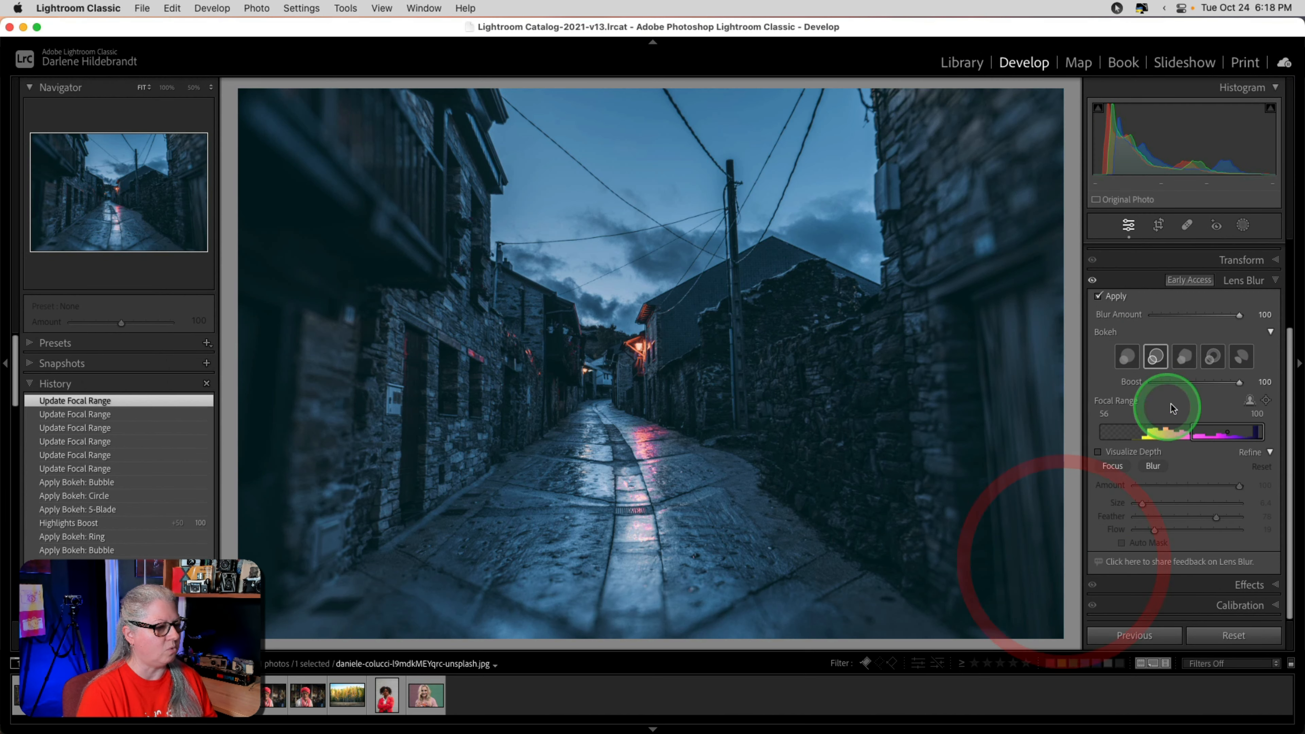
# Step: Set the focal range to 15–59 with the Cat Eye bokeh and check which processes use the most CPU
pyautogui.moveTo(1217, 431); pyautogui.dragTo(1160, 432)
pyautogui.click(1240, 358)
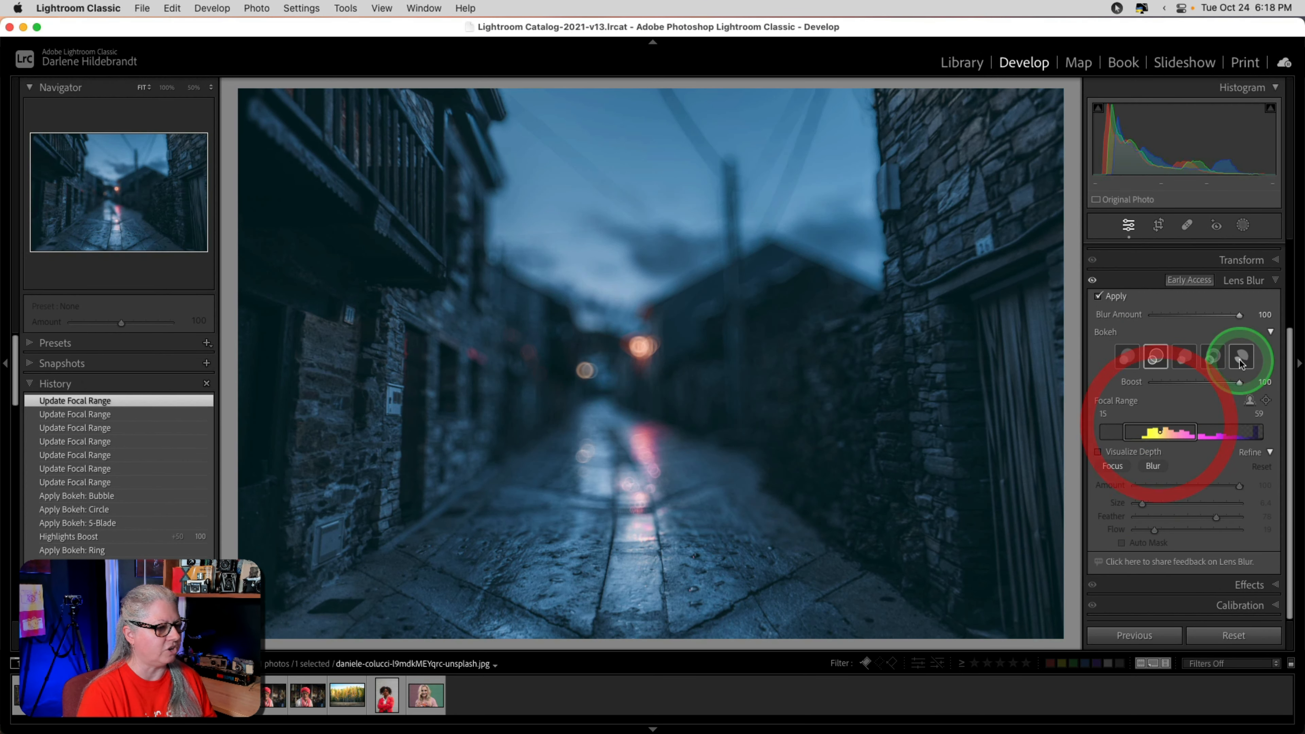
pyautogui.click(1141, 7)
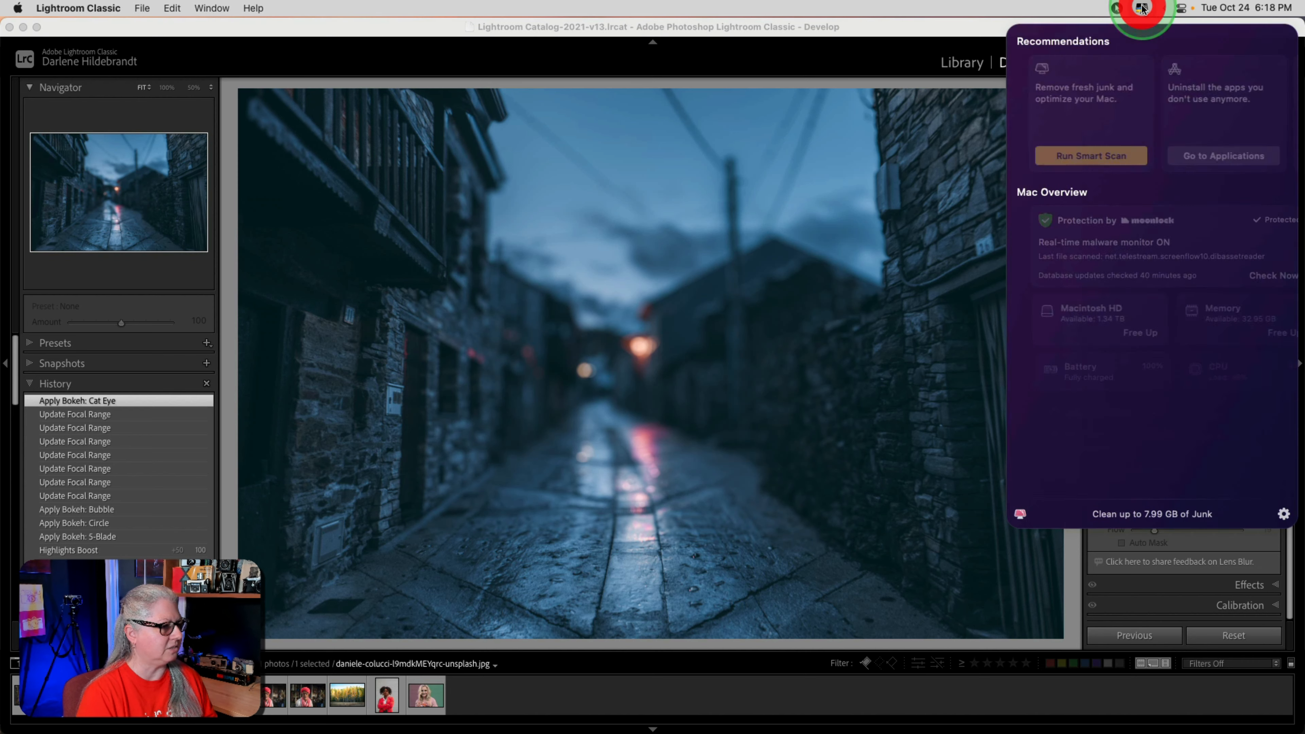
pyautogui.click(1219, 356)
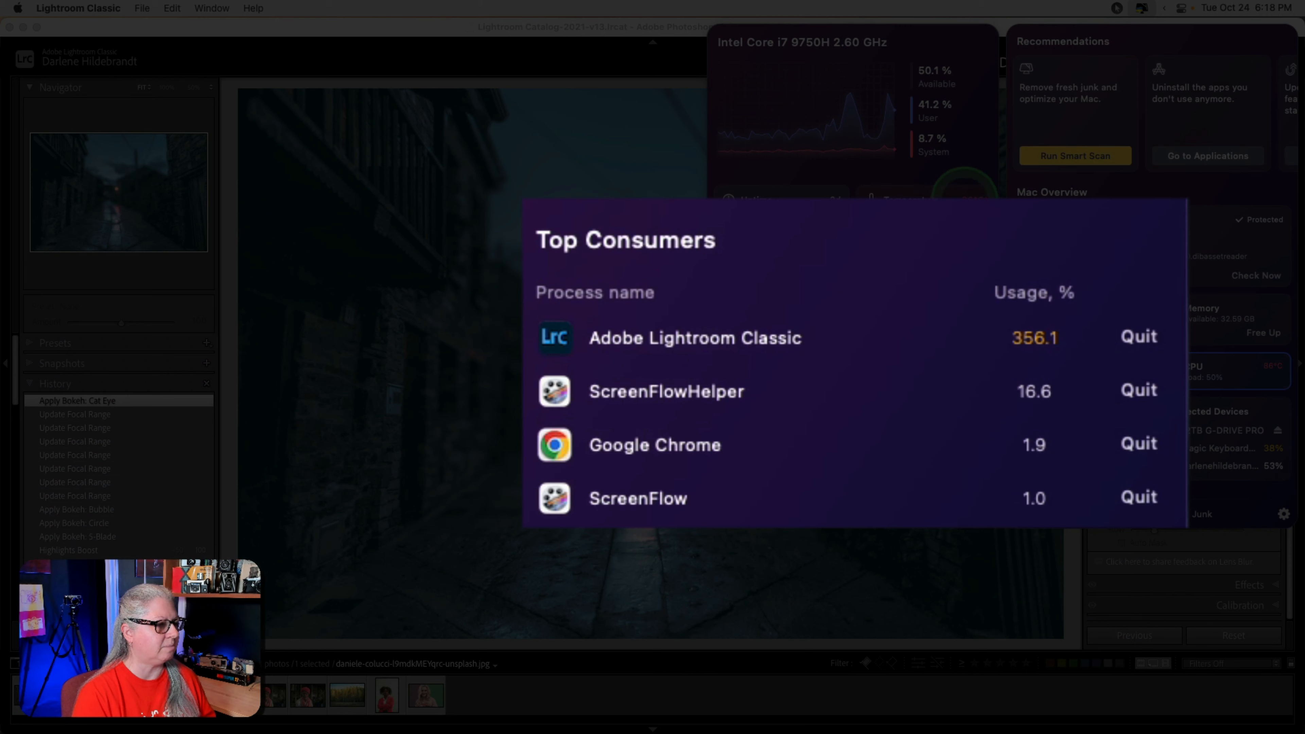
pyautogui.click(876, 360)
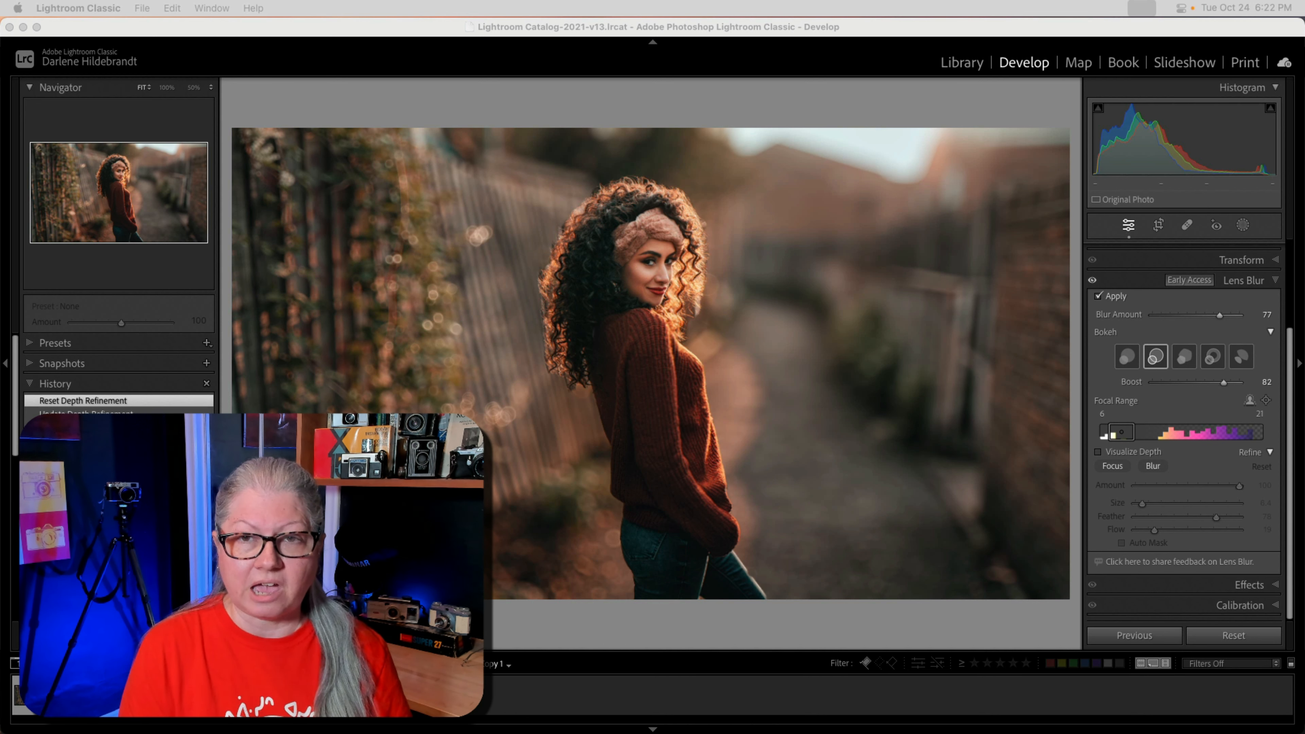
# Step: Examine the edges of the woman's hair and sweater up close, comparing the portrait with Lens Blur off and on
pyautogui.click(1023, 632)
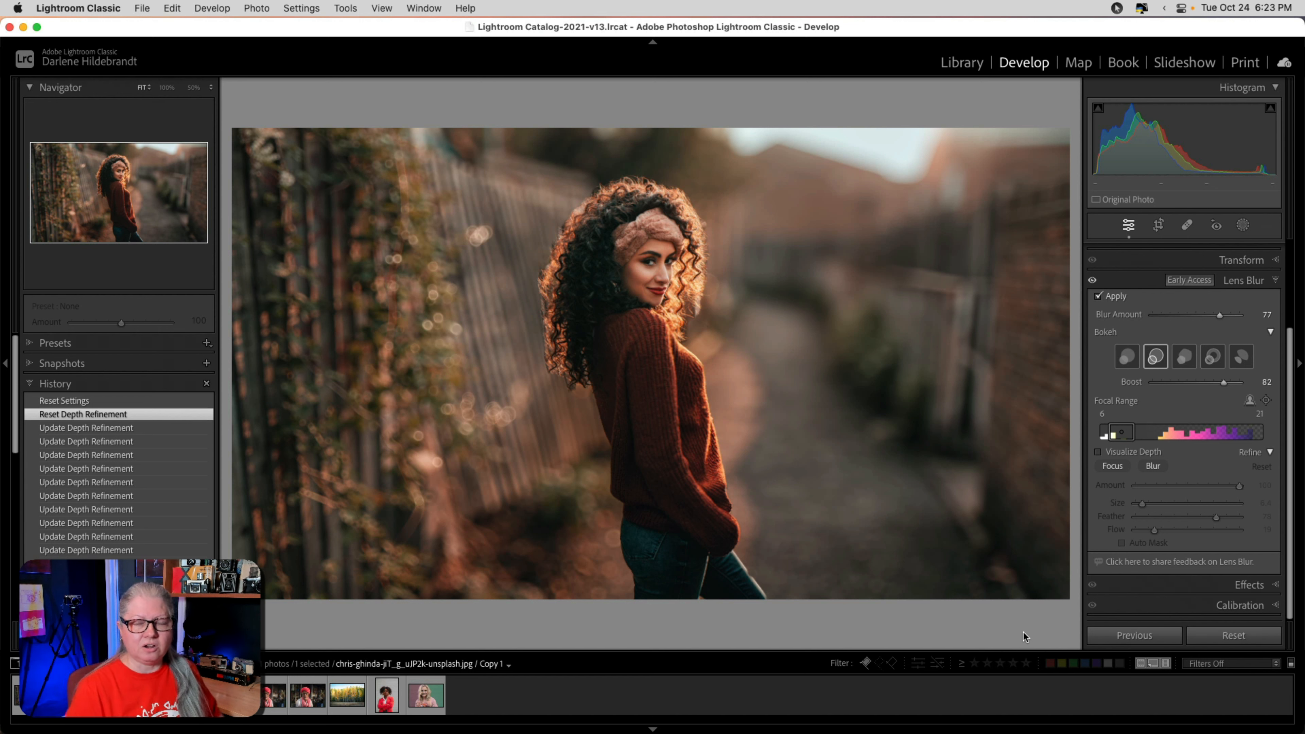
pyautogui.click(568, 327)
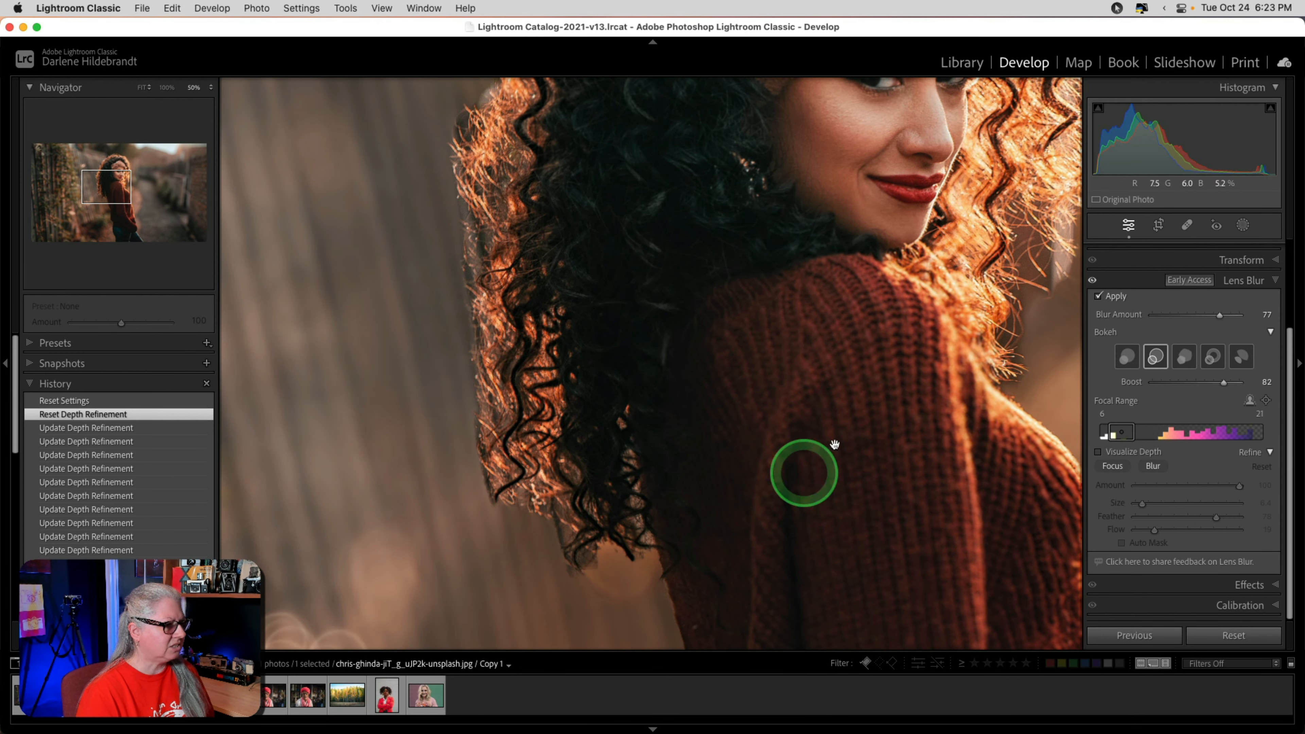
pyautogui.moveTo(822, 450); pyautogui.dragTo(737, 417)
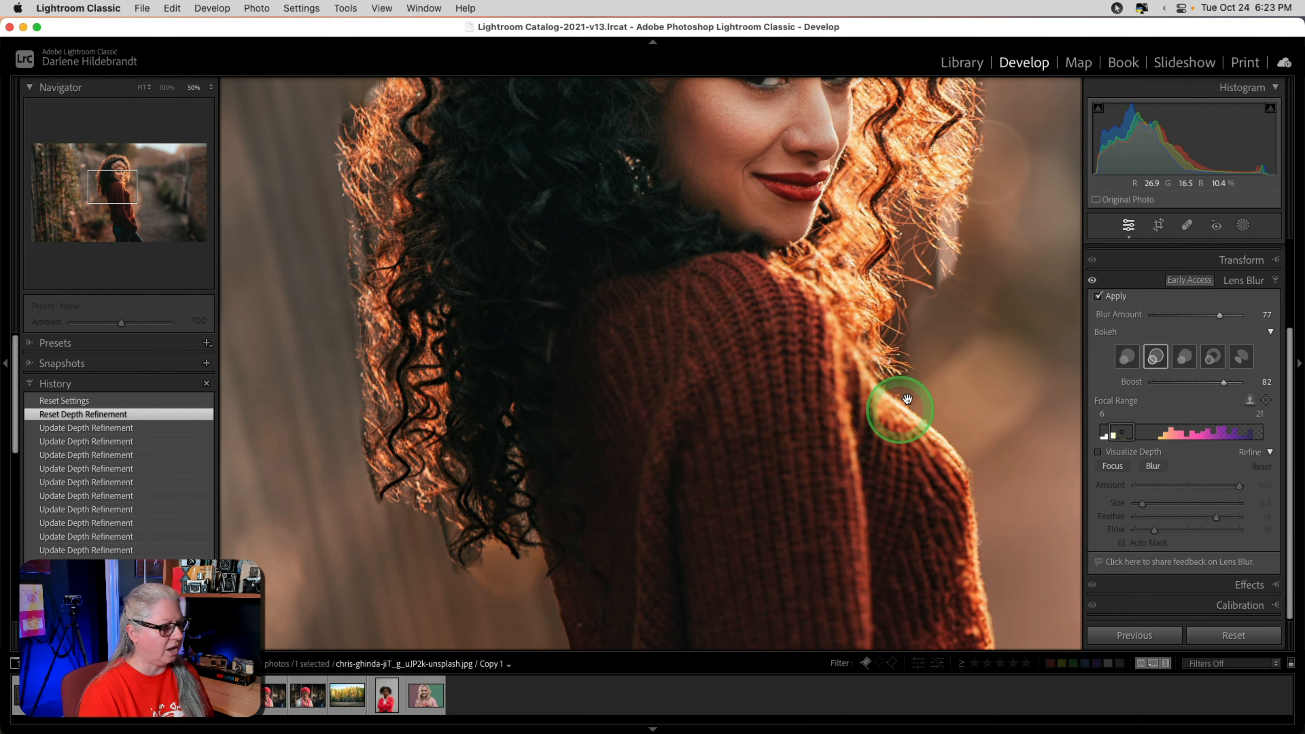
pyautogui.click(1093, 280)
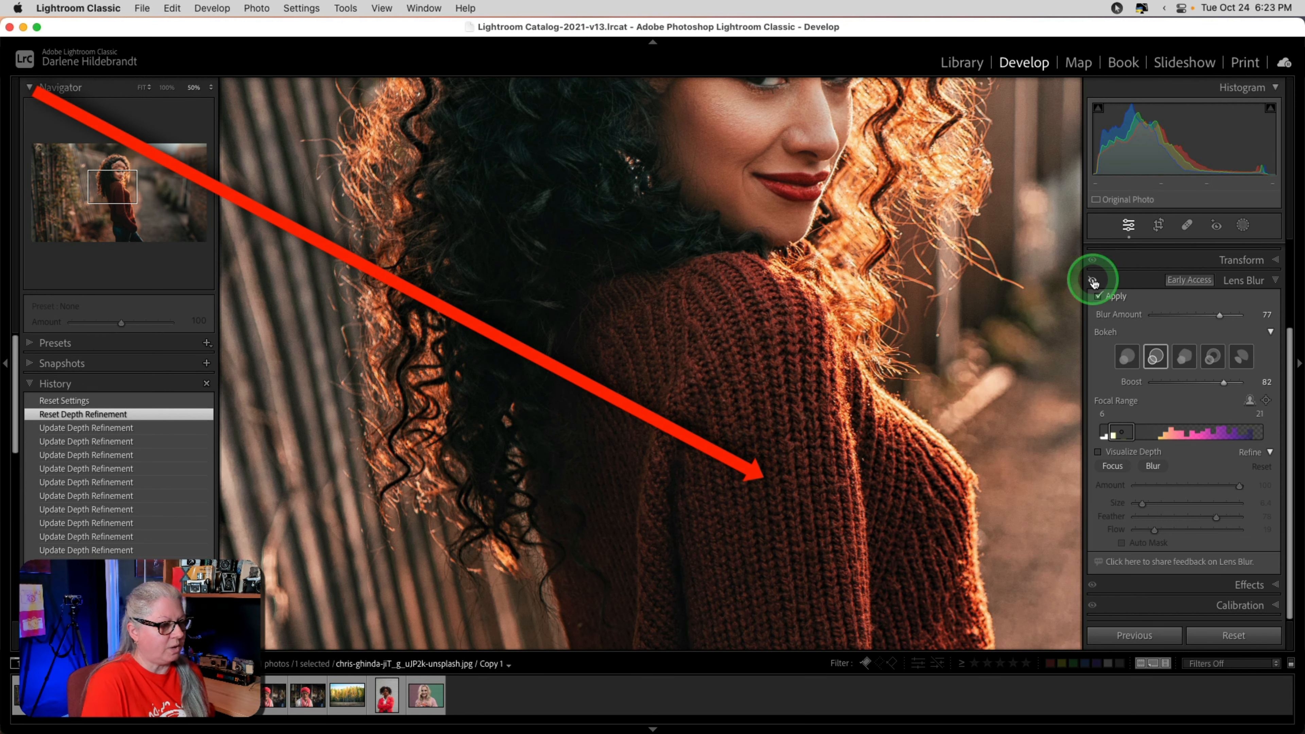
pyautogui.click(1092, 280)
pyautogui.moveTo(776, 489); pyautogui.dragTo(752, 447)
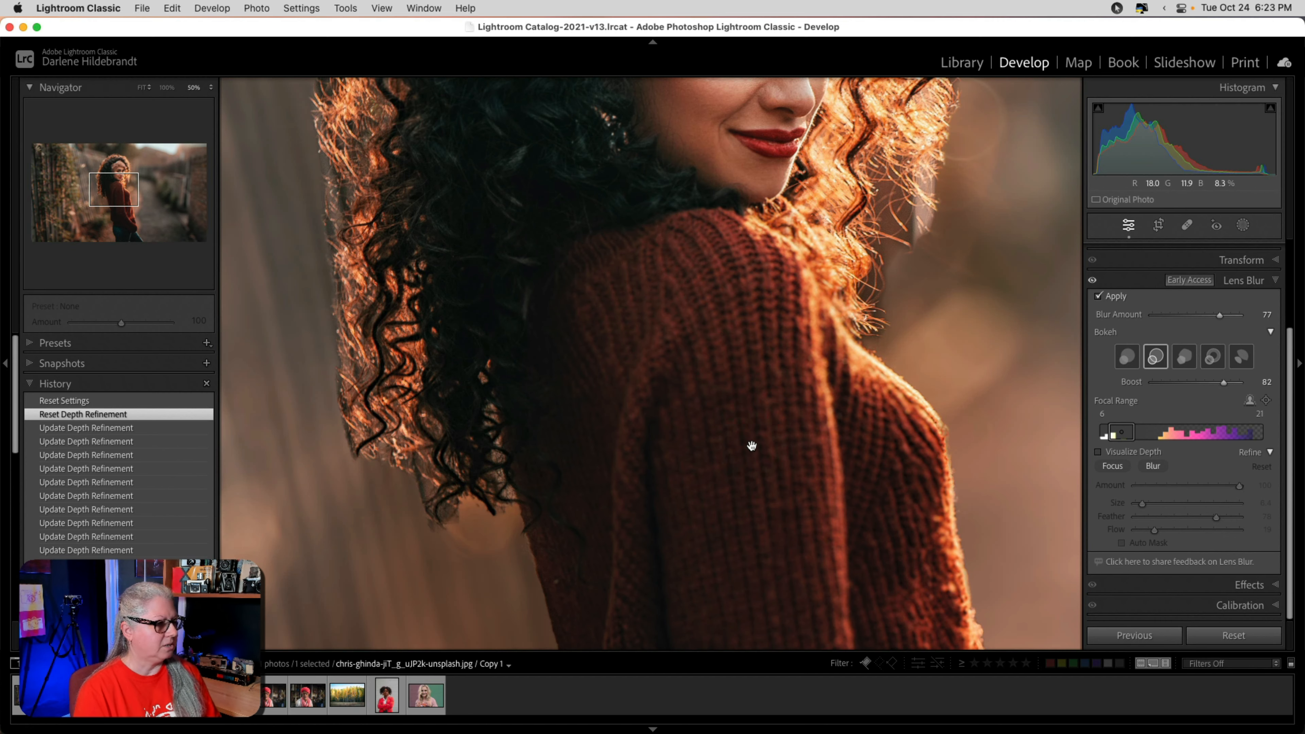
pyautogui.moveTo(736, 246); pyautogui.dragTo(714, 382)
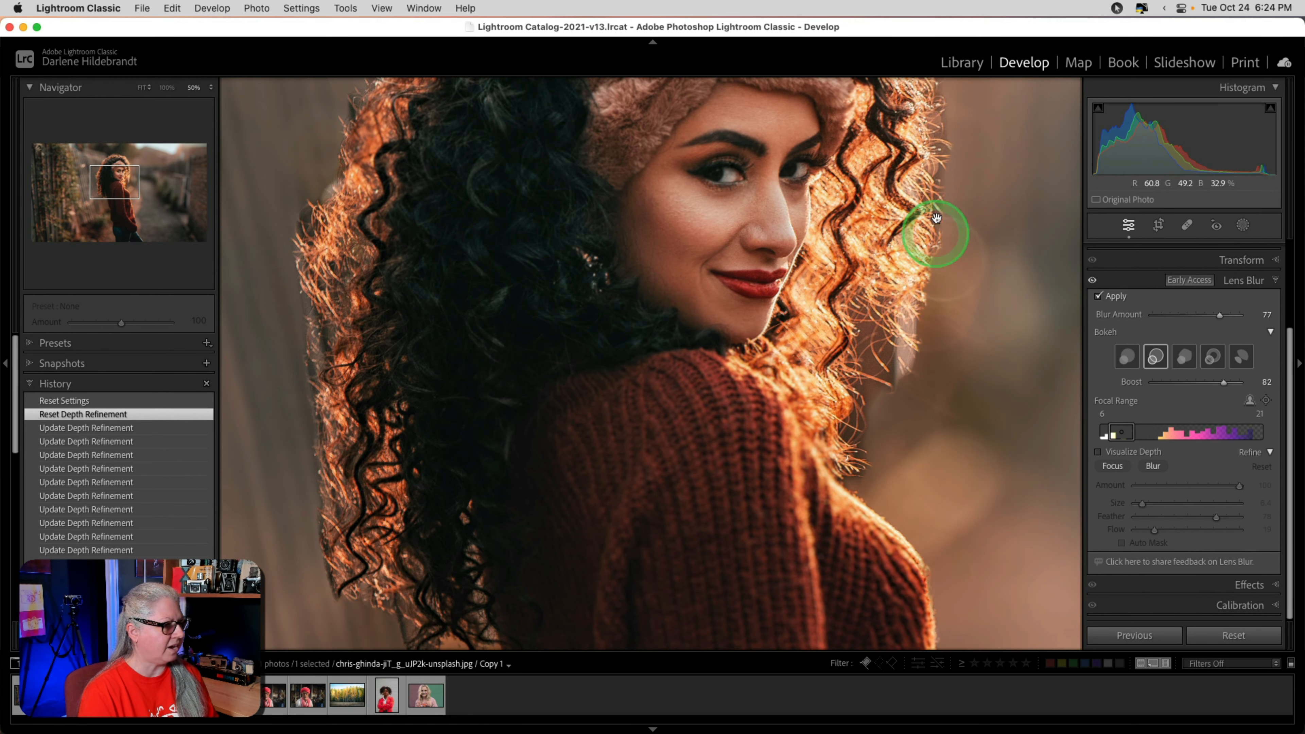
pyautogui.moveTo(426, 464); pyautogui.dragTo(395, 384)
# Step: Paint with the Blur refinement brush at size 9.3 and flow 24 over the background beside the woman's hair
pyautogui.click(1153, 466)
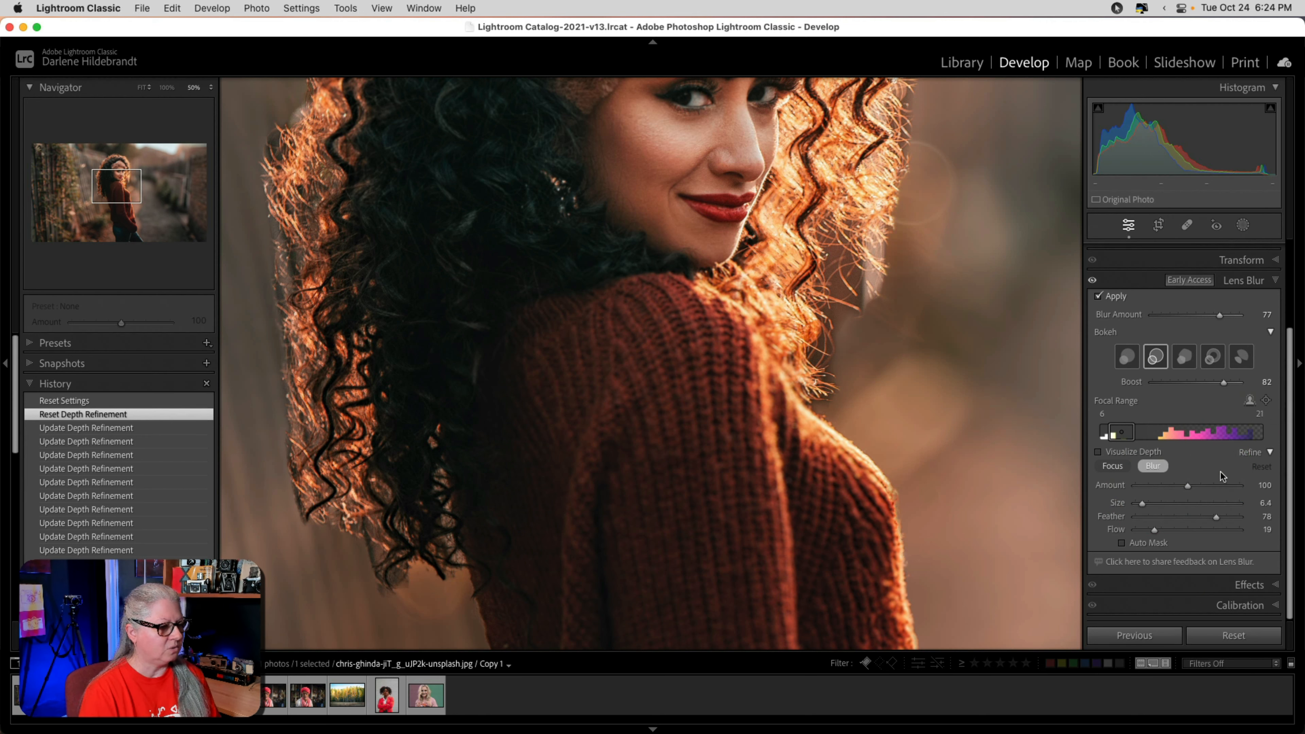
pyautogui.moveTo(1141, 503)
pyautogui.mouseDown()
pyautogui.moveTo(1186, 531)
pyautogui.moveTo(1162, 529)
pyautogui.mouseUp()
pyautogui.moveTo(903, 408)
pyautogui.mouseDown()
pyautogui.moveTo(853, 395)
pyautogui.moveTo(827, 361)
pyautogui.moveTo(834, 288)
pyautogui.moveTo(858, 311)
pyautogui.moveTo(900, 254)
pyautogui.mouseUp()
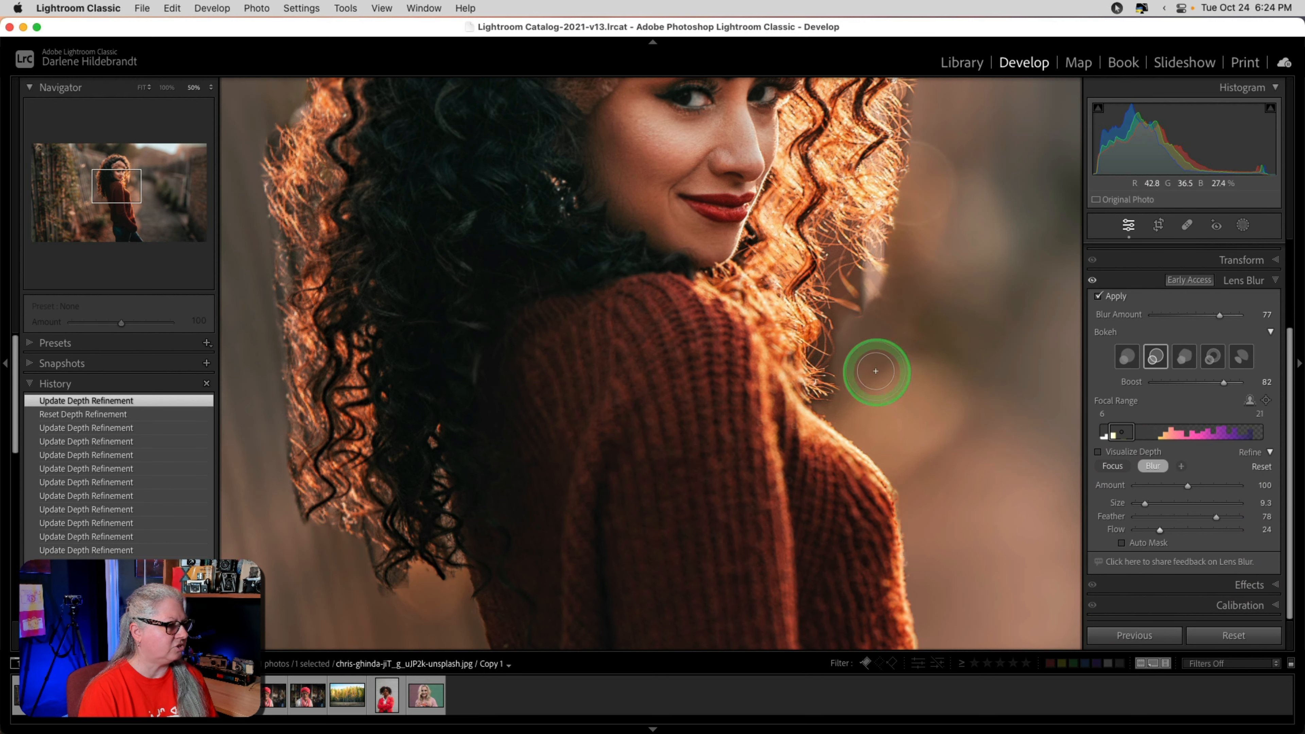
# Step: Reduce the Blur brush to size 6.0 and paint over the sharp background patches around the curls above her shoulder
pyautogui.press('[')
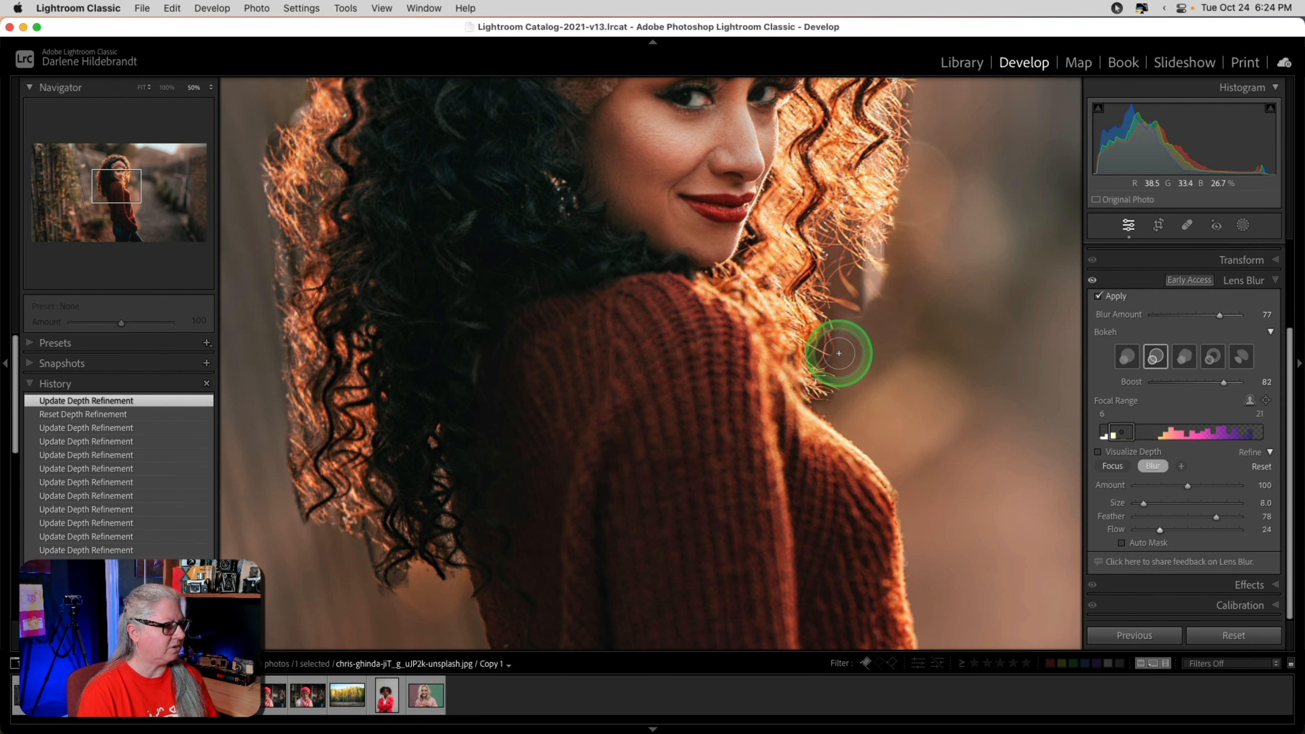
pyautogui.press('[')
pyautogui.press('[')
pyautogui.moveTo(840, 360); pyautogui.dragTo(833, 324)
pyautogui.moveTo(835, 314); pyautogui.dragTo(857, 308)
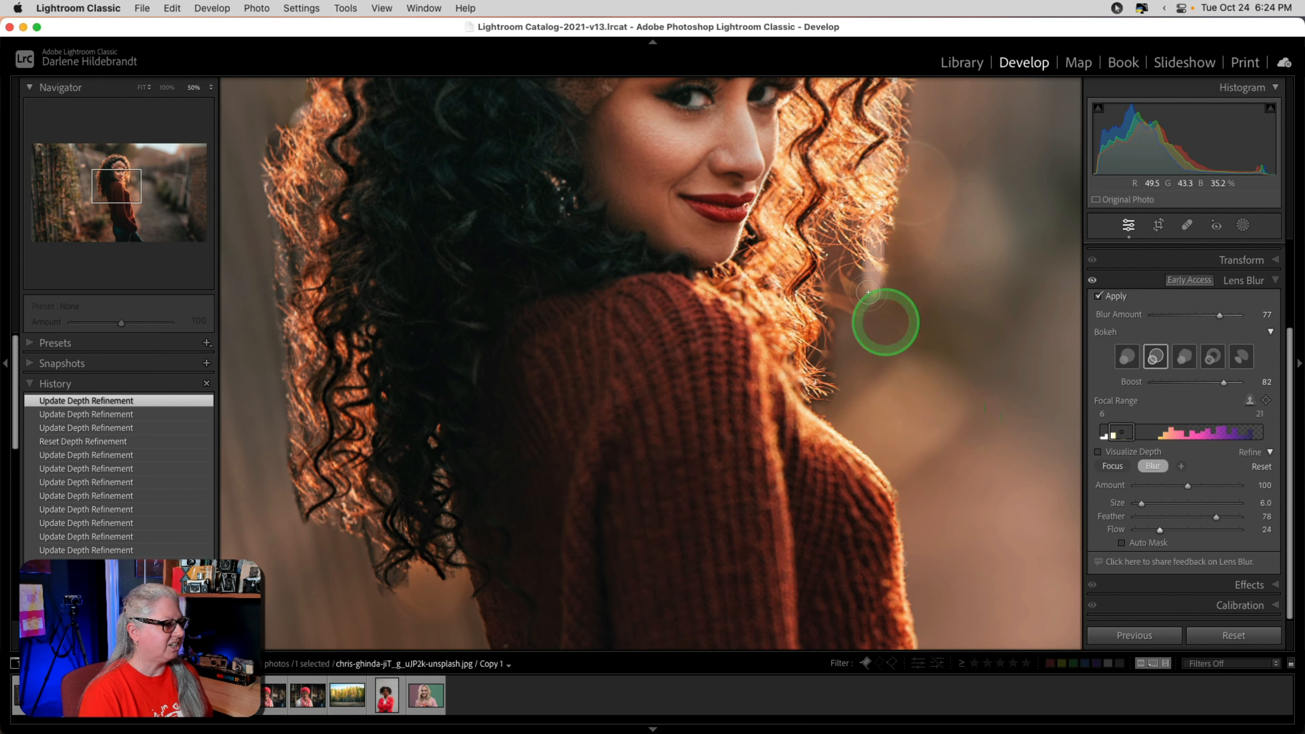
pyautogui.moveTo(860, 261)
pyautogui.mouseDown()
pyautogui.moveTo(835, 212)
pyautogui.moveTo(892, 291)
pyautogui.mouseUp()
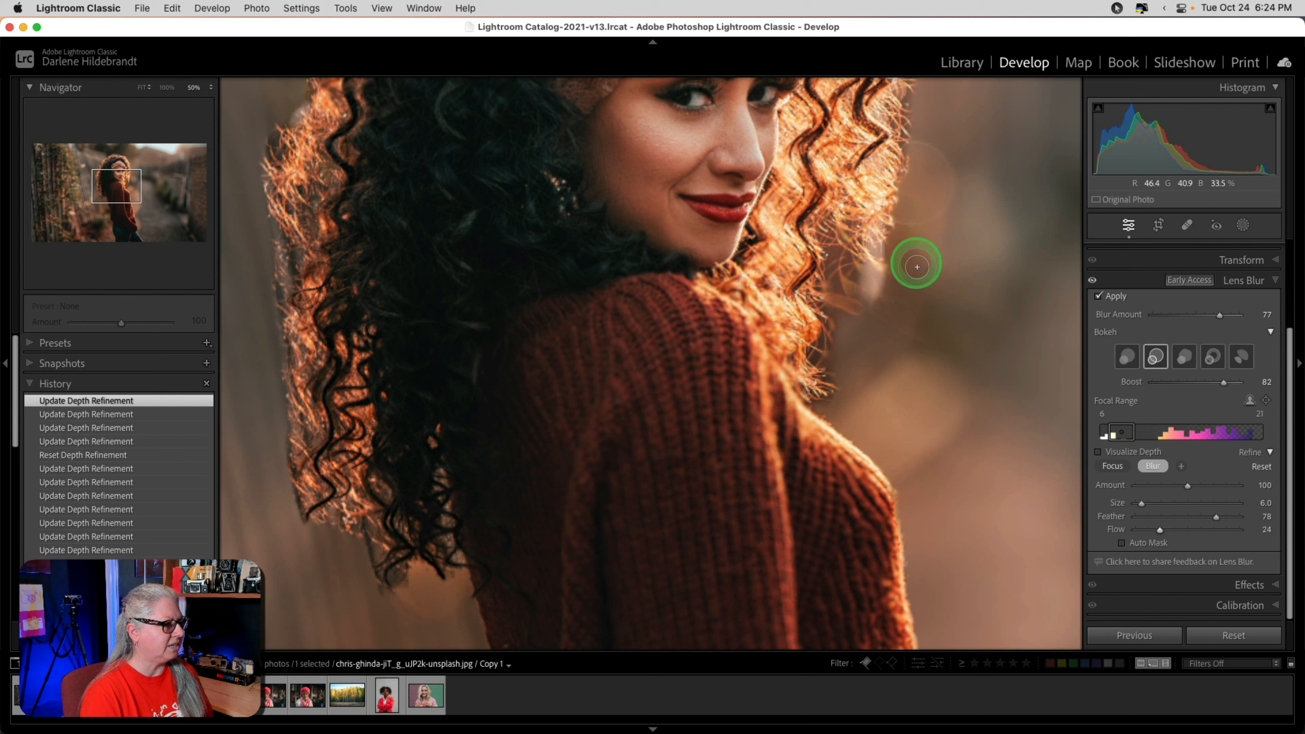
pyautogui.click(841, 381)
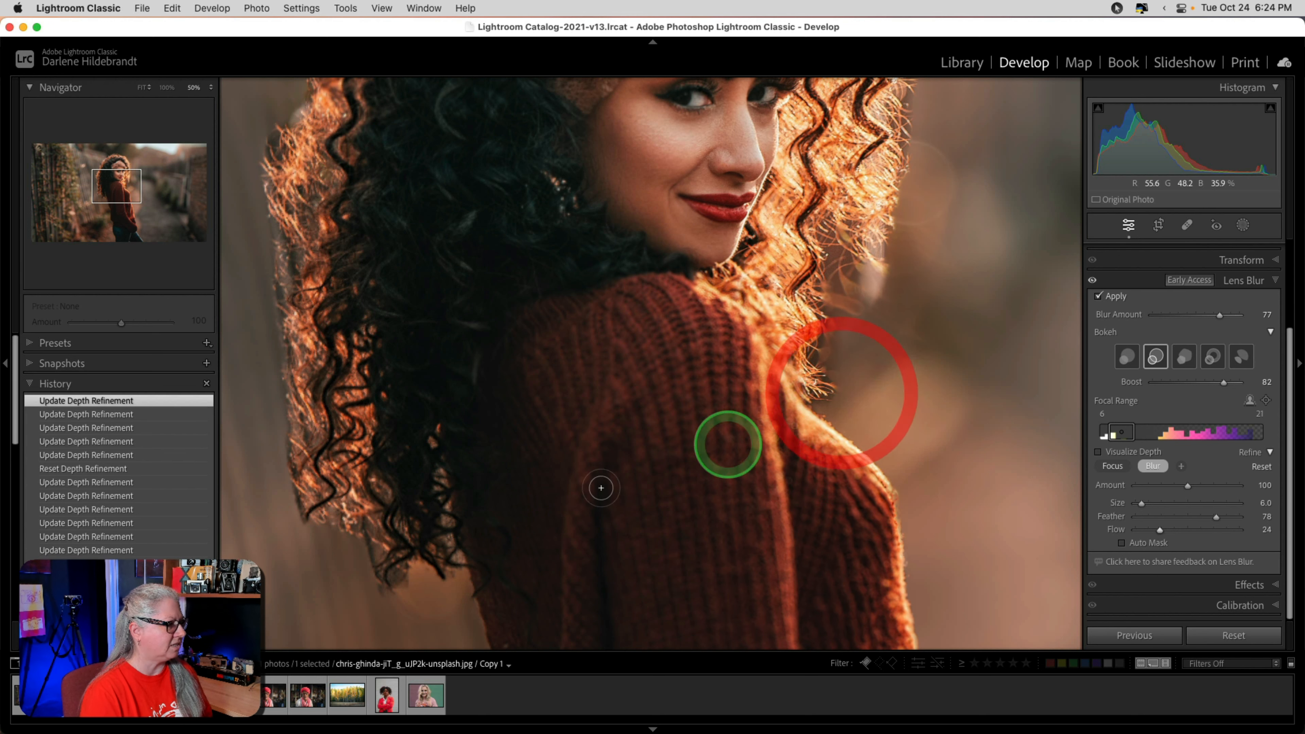